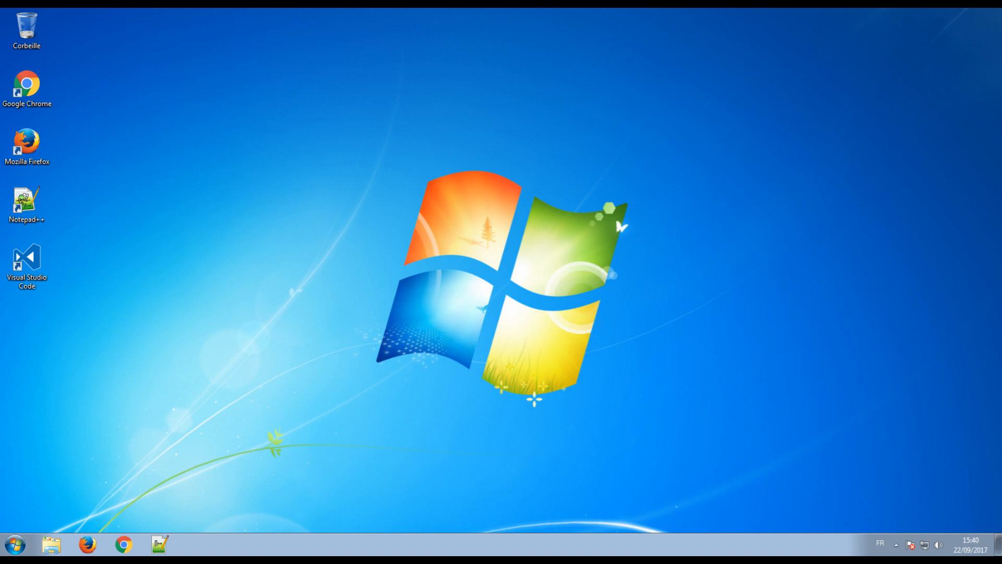
# Open Firefox, search the web for "xampp" and go to the Apache Friends XAMPP download page.
pyautogui.click(87, 545)
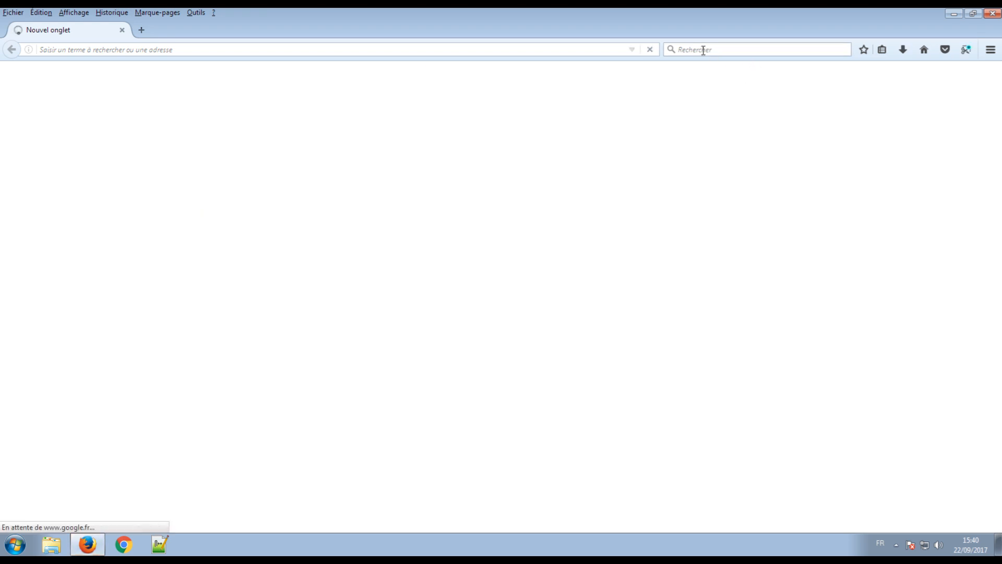
pyautogui.click(702, 50)
pyautogui.write('xa')
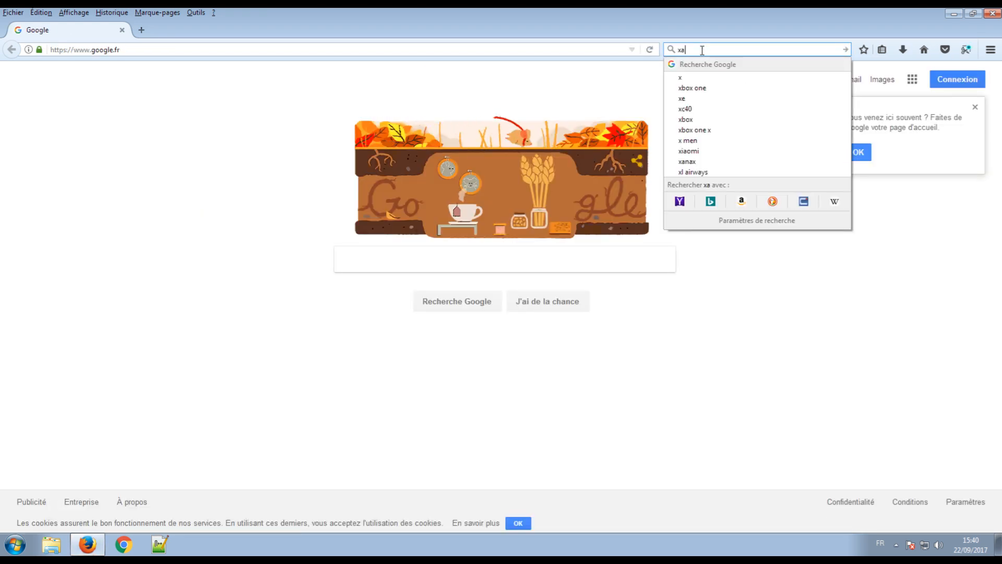
pyautogui.write('mpp')
pyautogui.press('Return')
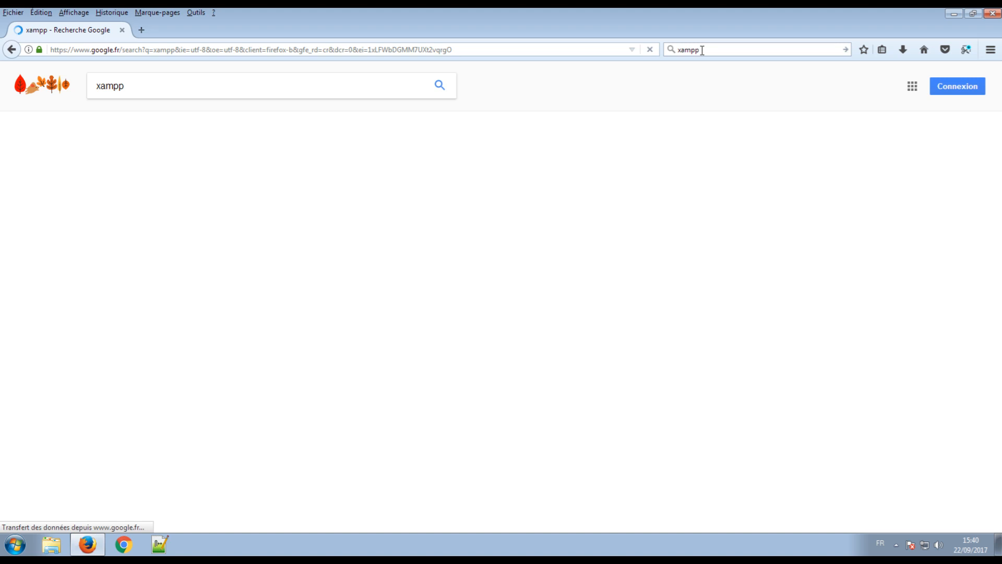
pyautogui.click(318, 270)
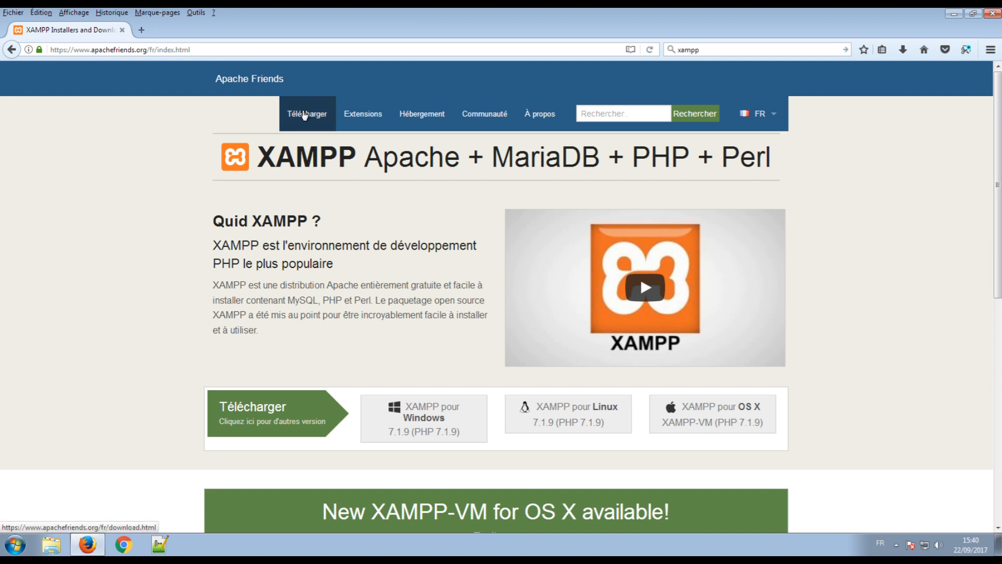
pyautogui.click(306, 114)
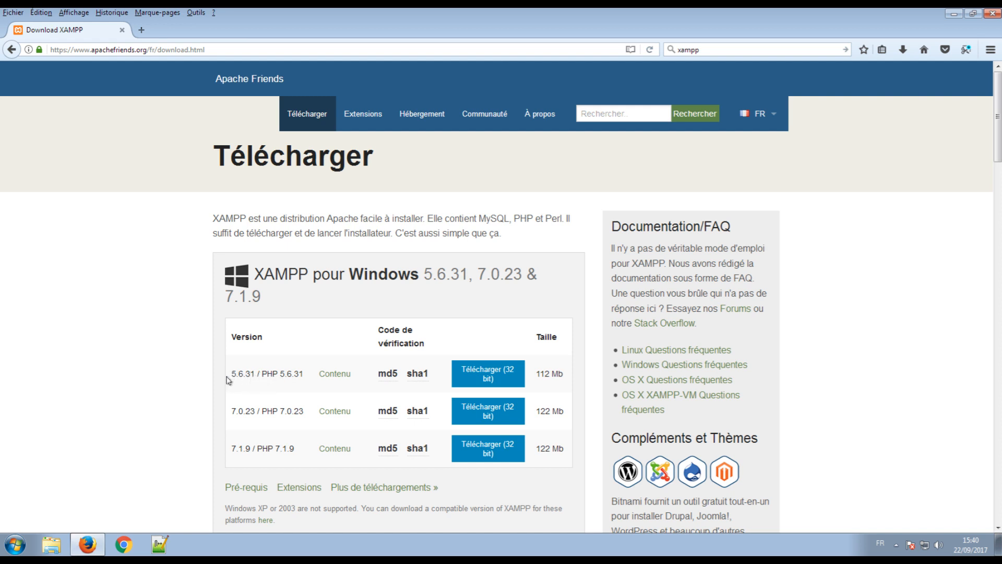
# Compare the XAMPP versions offered for Windows on the download page, especially 5.6.31 and 7.1.9.
pyautogui.moveTo(231, 449); pyautogui.dragTo(252, 452)
pyautogui.moveTo(231, 374); pyautogui.dragTo(245, 378)
pyautogui.click(255, 376)
pyautogui.moveTo(232, 375); pyautogui.dragTo(256, 376)
pyautogui.moveTo(233, 447); pyautogui.dragTo(247, 448)
pyautogui.click(11, 49)
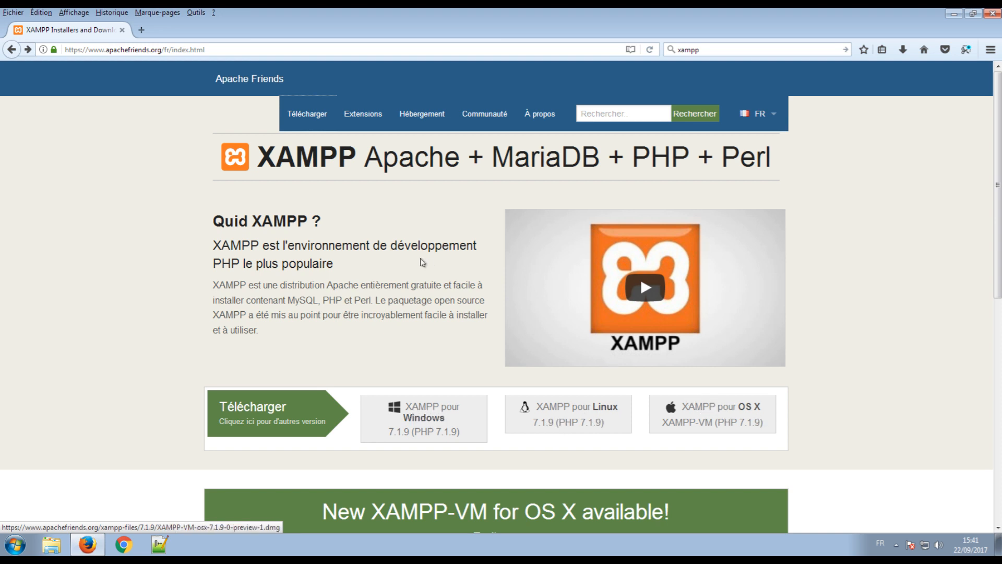
pyautogui.click(308, 118)
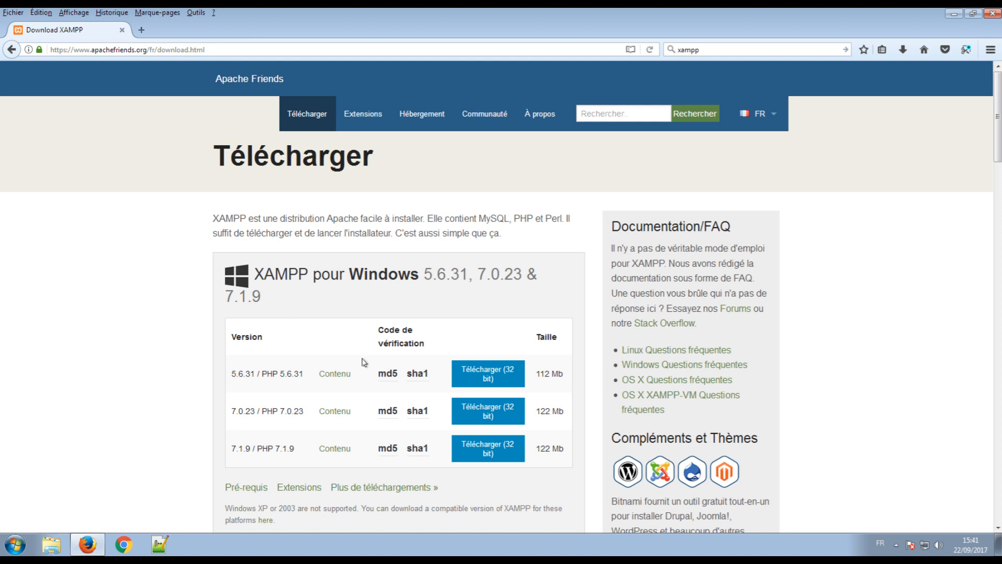
# Download the 32-bit XAMPP 5.6.31 installer for Windows, save the file and check the browser's download list.
pyautogui.click(481, 374)
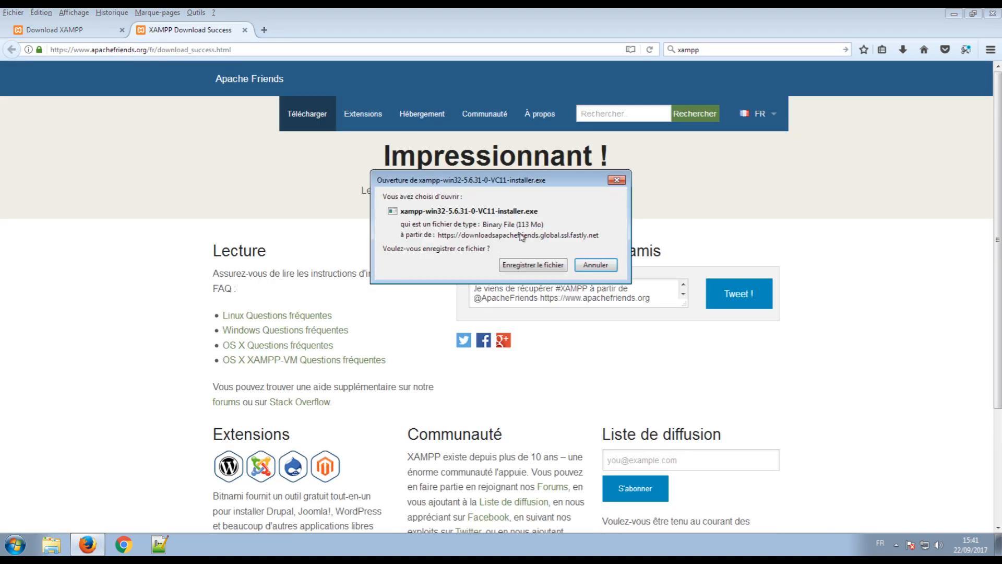
pyautogui.moveTo(517, 224); pyautogui.dragTo(544, 225)
pyautogui.click(528, 227)
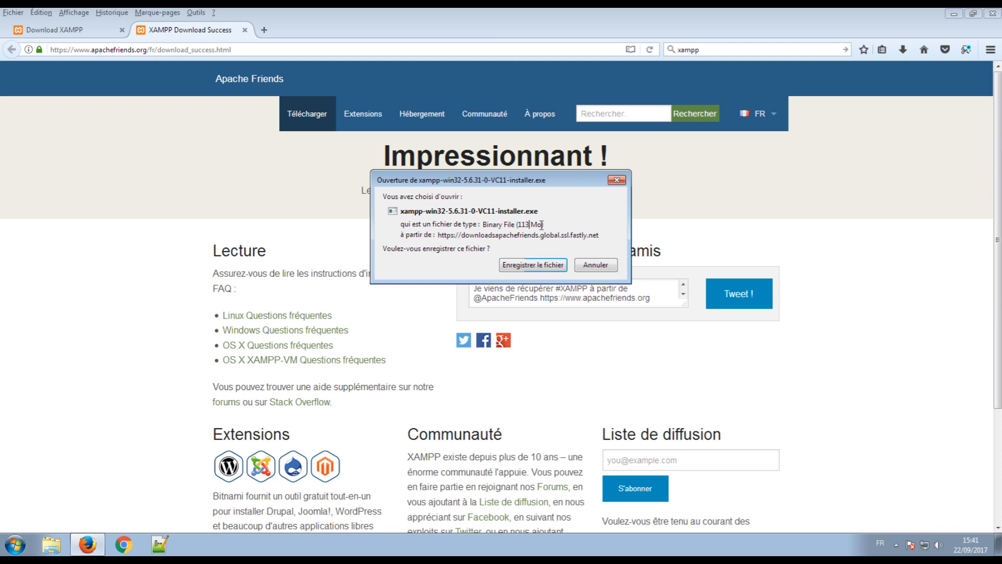
pyautogui.click(532, 266)
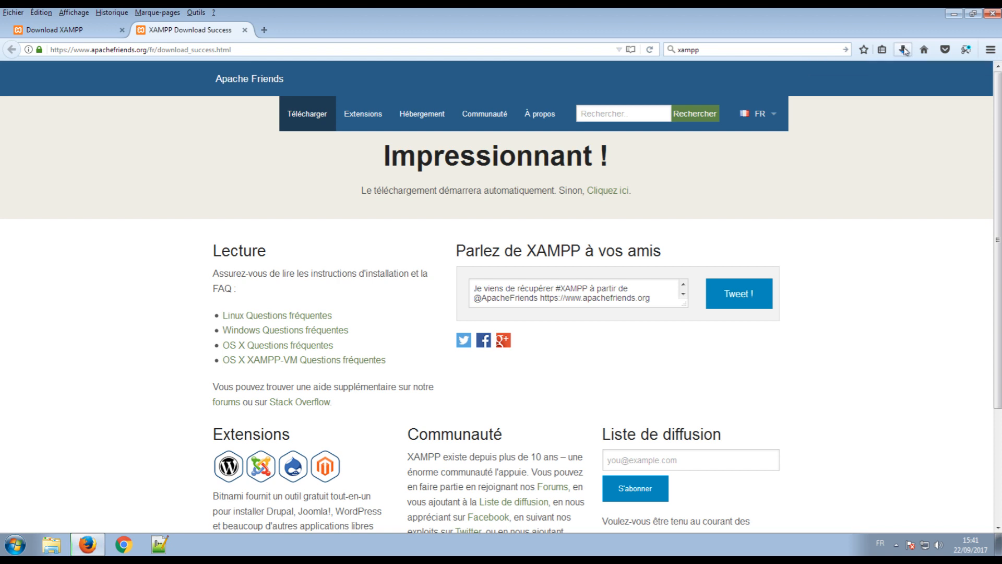
pyautogui.click(905, 50)
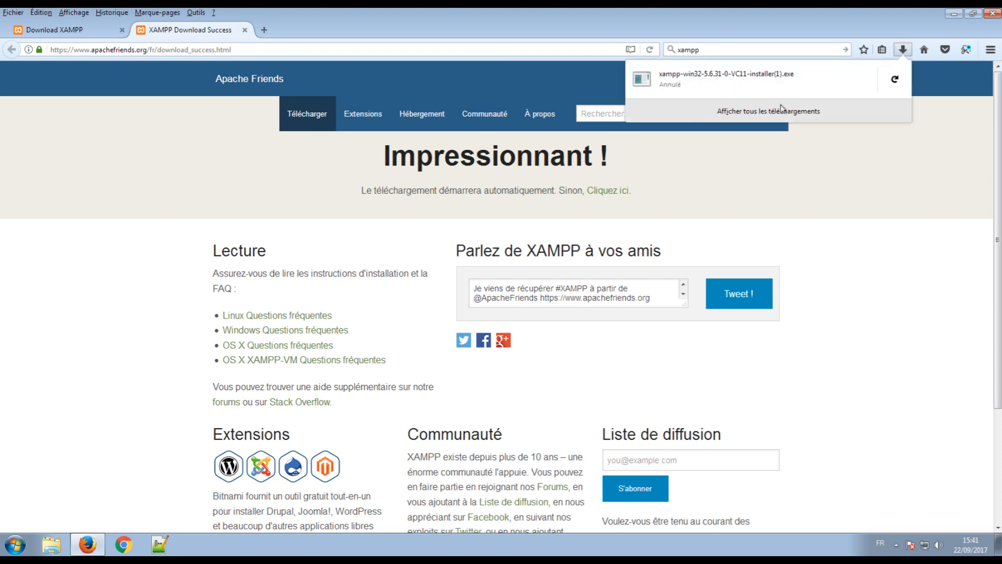
# Run xampp-win32-5.6.31-0-VC11-installer from the Téléchargements folder, authorizing its system changes and accepting the User Account Control warning.
pyautogui.click(58, 547)
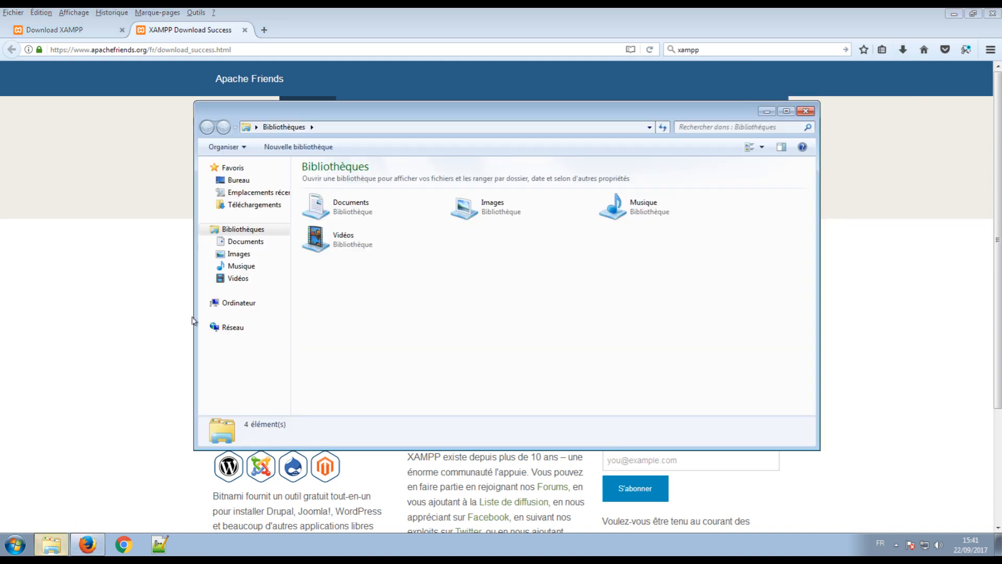
pyautogui.click(255, 204)
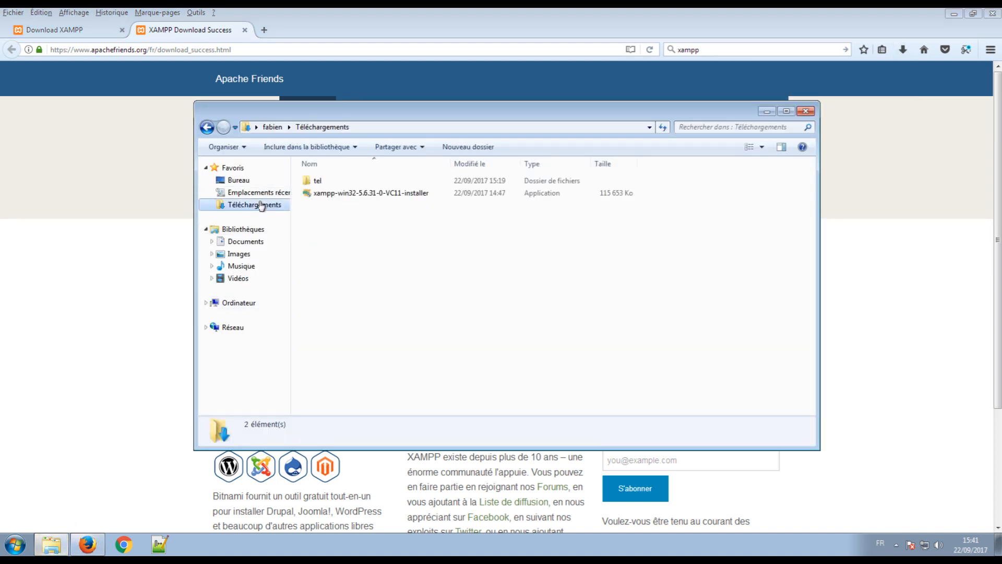
pyautogui.click(358, 195)
pyautogui.doubleClick(358, 194)
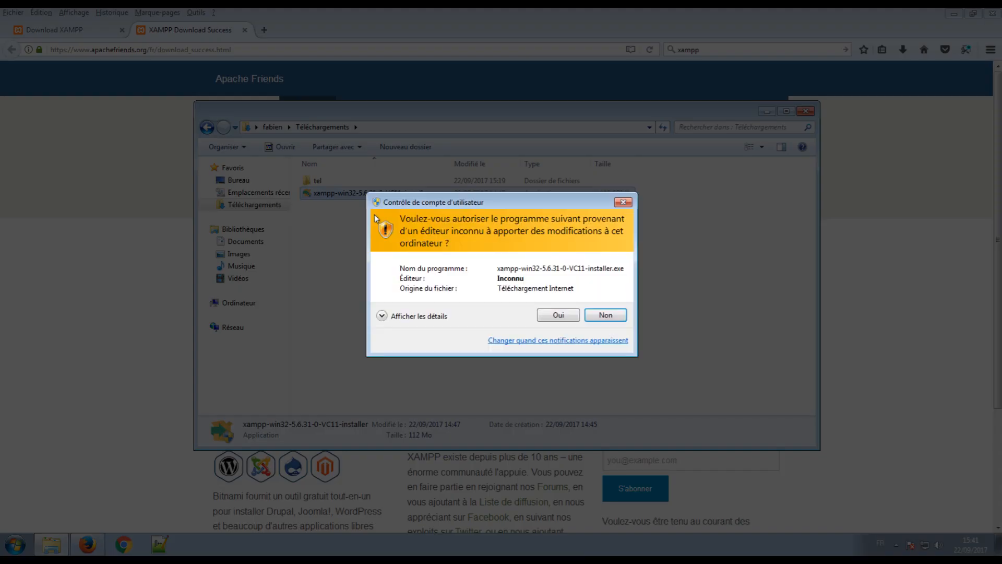
pyautogui.click(550, 316)
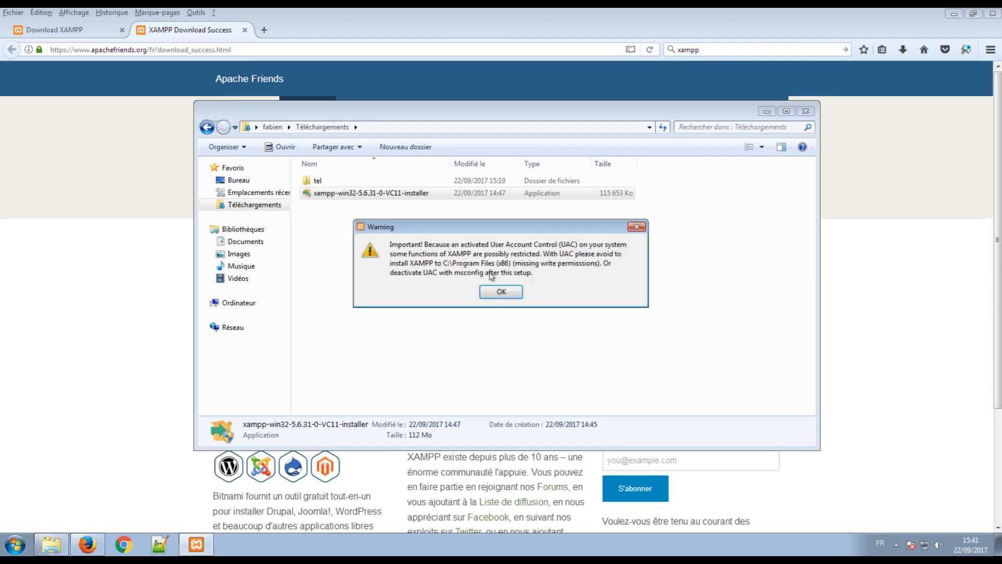
pyautogui.click(502, 293)
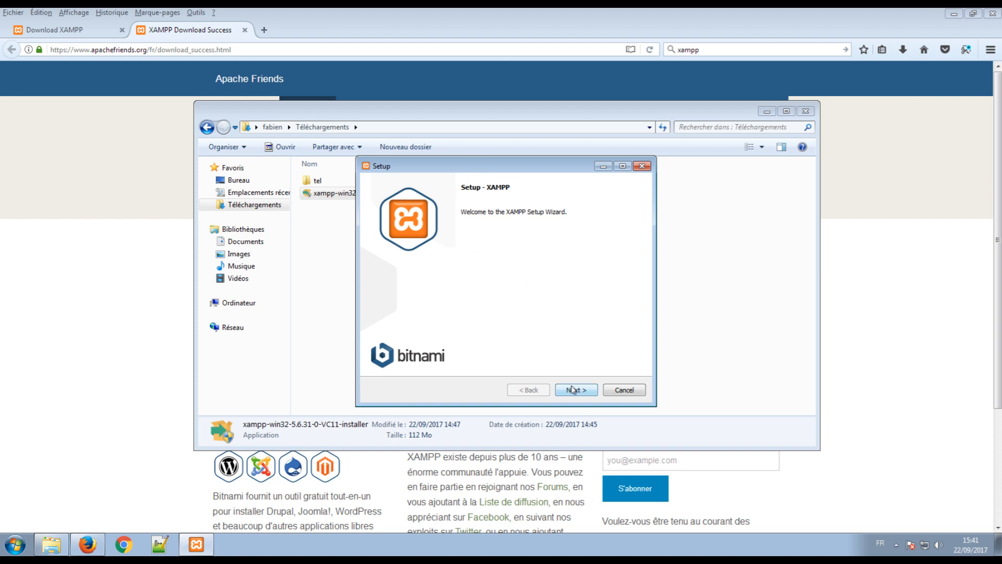
# Go through the XAMPP setup wizard with all components selected and C:\xampp as the installation folder.
pyautogui.click(576, 391)
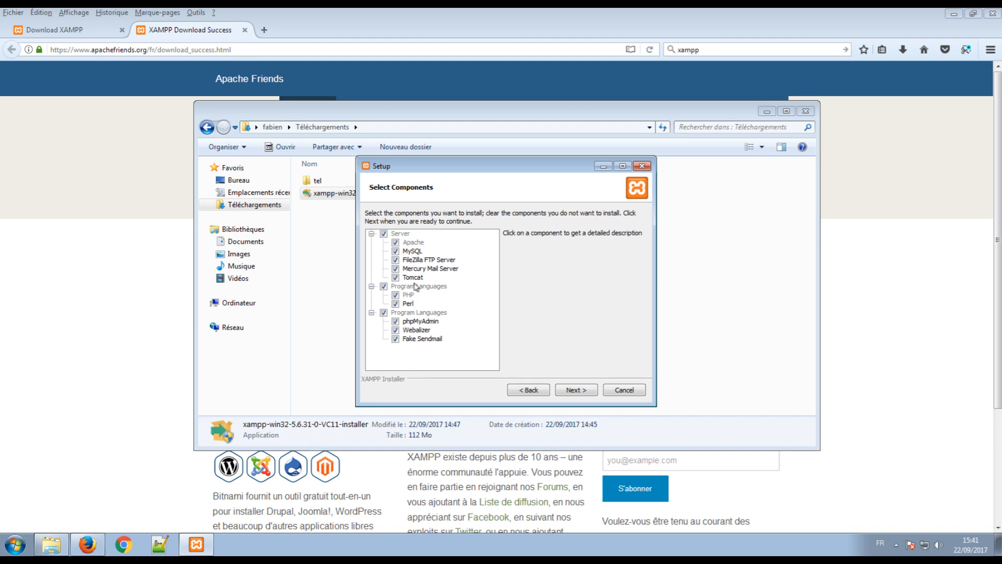
pyautogui.click(573, 390)
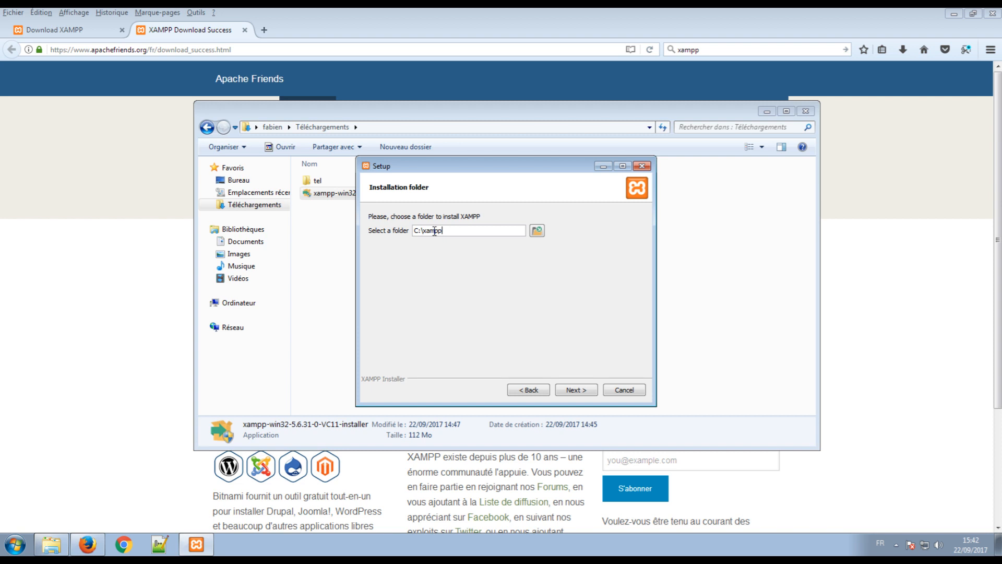
pyautogui.click(577, 390)
pyautogui.click(576, 390)
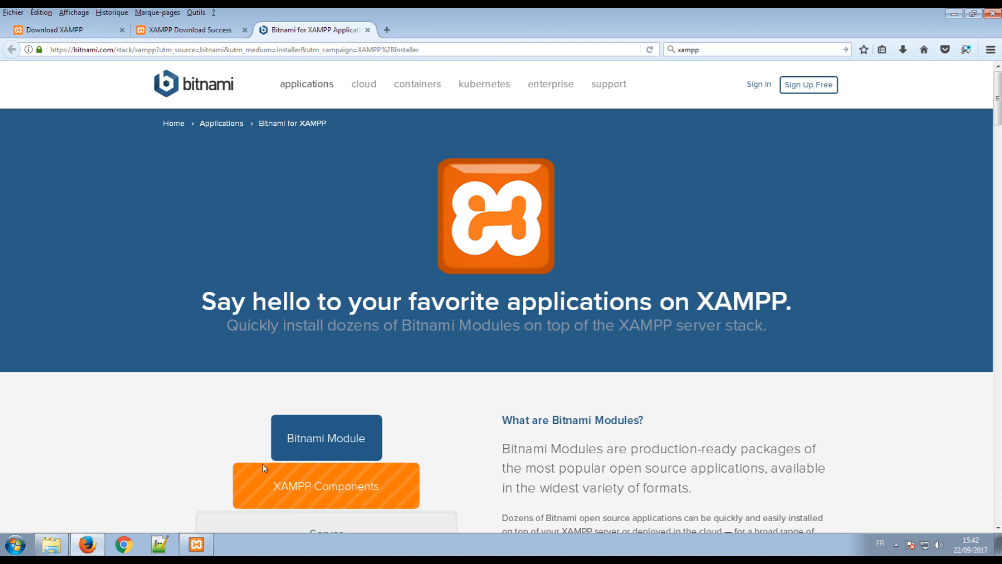
# Return to the XAMPP setup, run the installation and finish the wizard without starting the Control Panel.
pyautogui.click(197, 545)
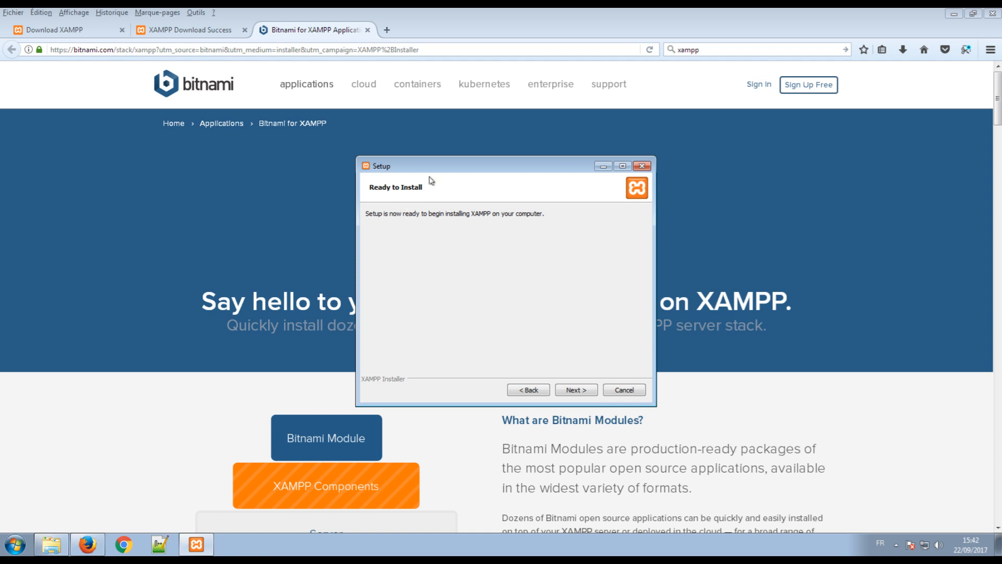
pyautogui.moveTo(428, 167)
pyautogui.mouseDown()
pyautogui.moveTo(466, 184)
pyautogui.moveTo(428, 181)
pyautogui.mouseUp()
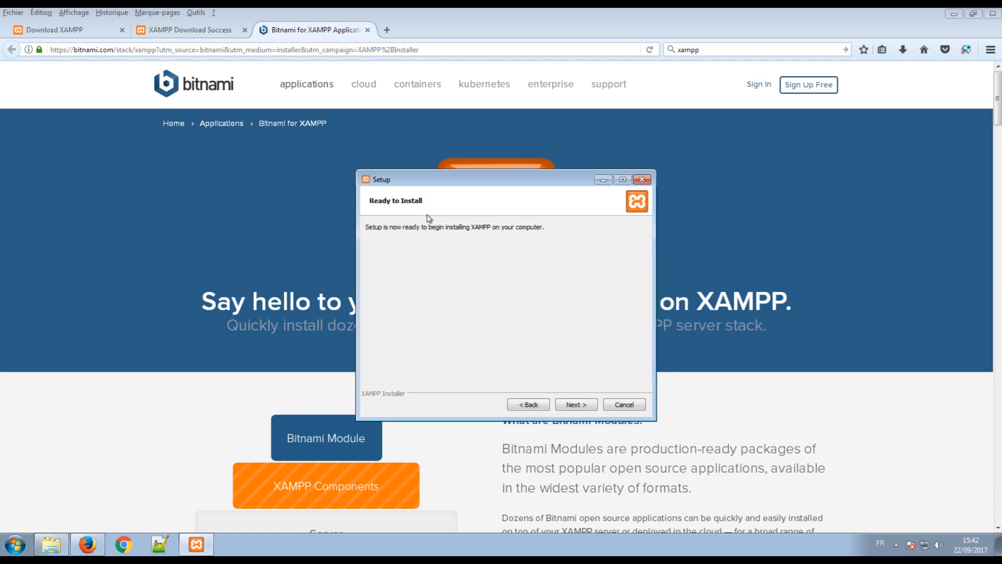
pyautogui.click(574, 405)
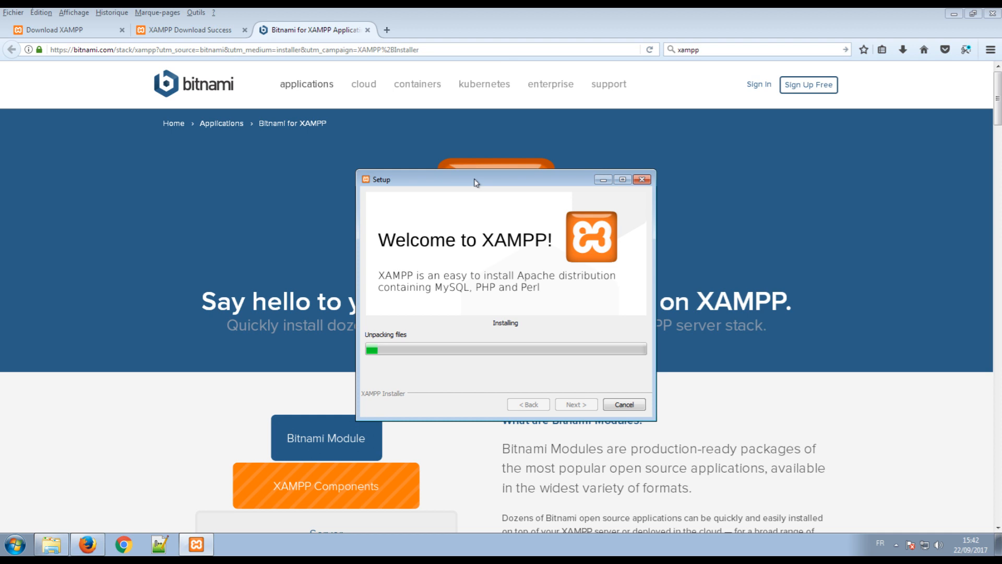
pyautogui.moveTo(476, 182); pyautogui.dragTo(472, 184)
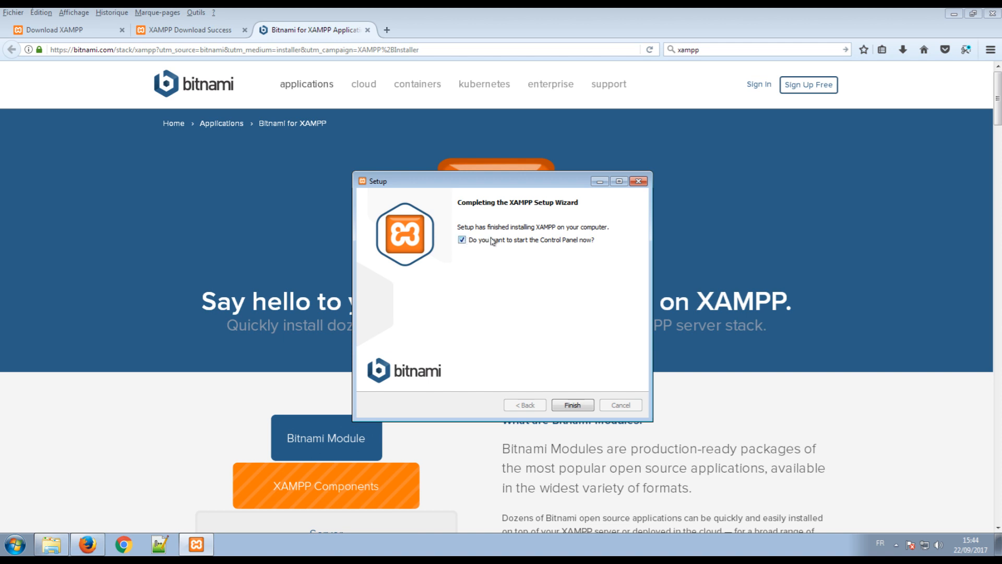
pyautogui.click(467, 243)
pyautogui.click(573, 406)
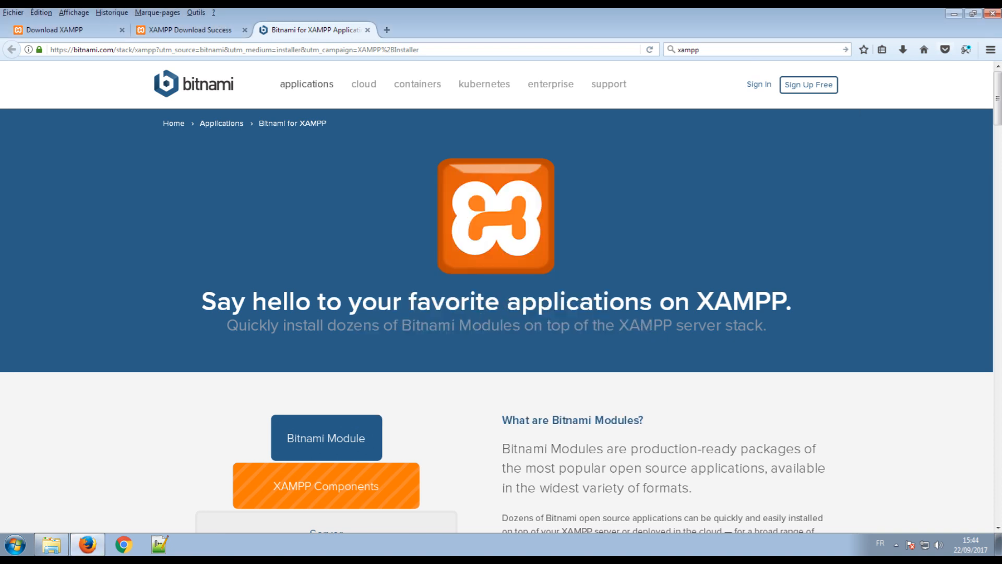
# Close the browser with all its tabs and the Téléchargements folder window.
pyautogui.click(986, 16)
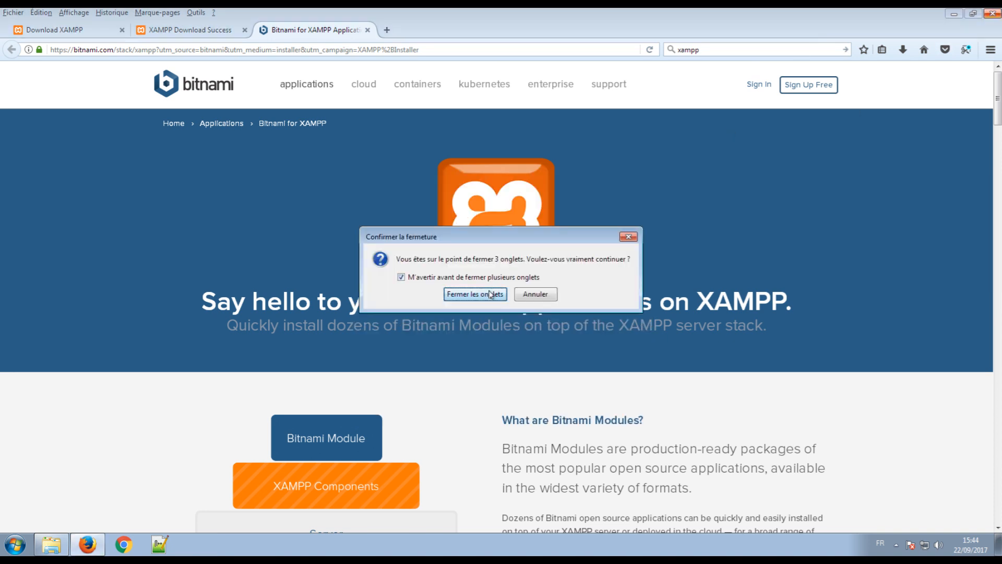
pyautogui.click(482, 295)
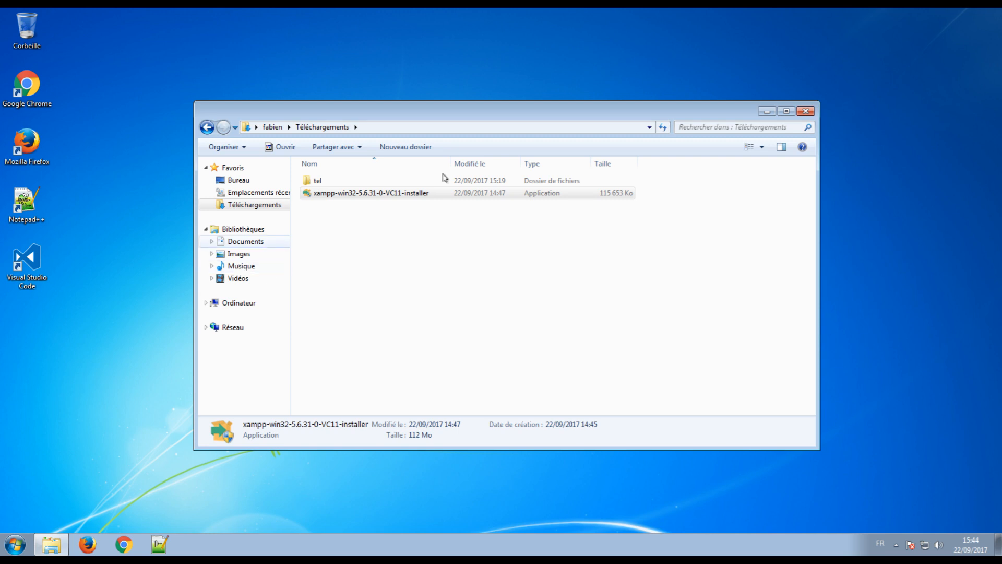
pyautogui.click(806, 110)
# Pin XAMPP Control Panel from the XAMPP program folder to the taskbar.
pyautogui.click(16, 545)
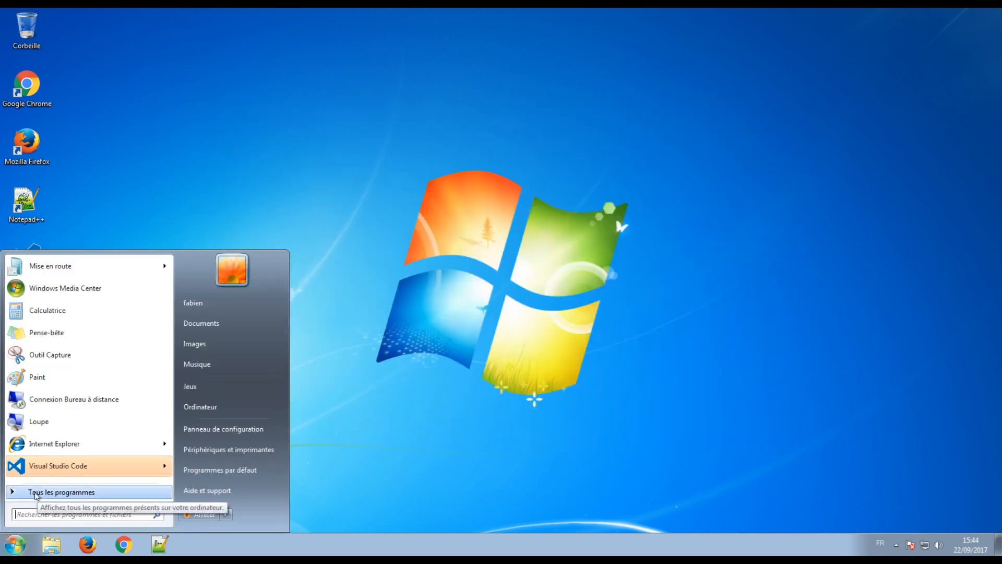
pyautogui.click(39, 493)
pyautogui.click(31, 473)
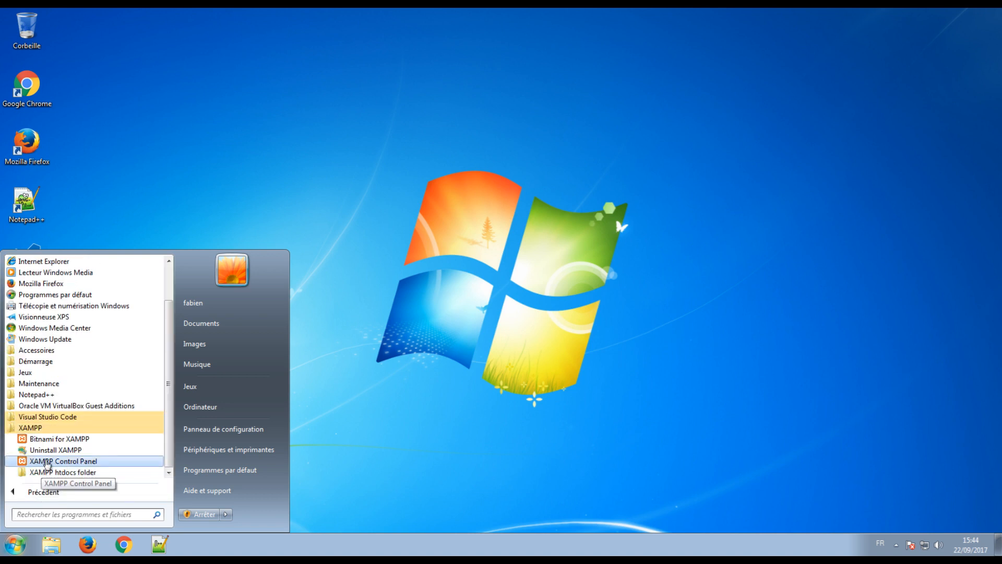
pyautogui.rightClick(47, 462)
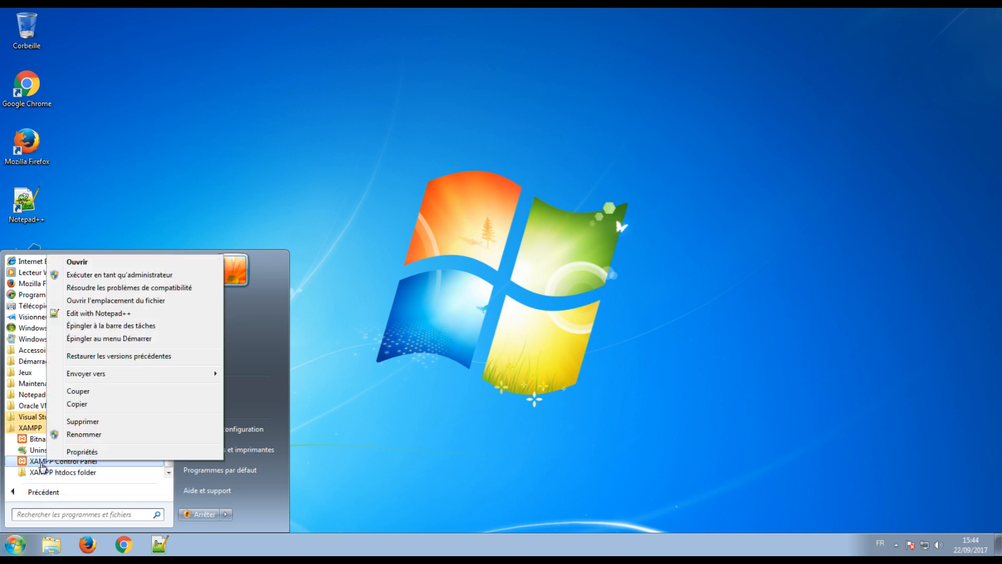
pyautogui.click(100, 326)
pyautogui.click(369, 289)
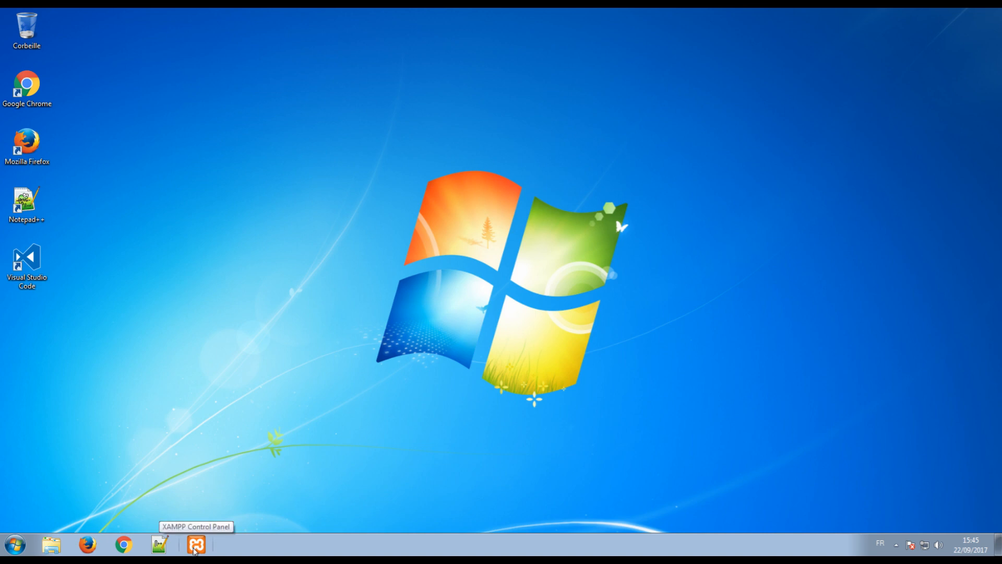
# Launch the XAMPP Control Panel, save English as its language and acknowledge the restart notice.
pyautogui.click(196, 546)
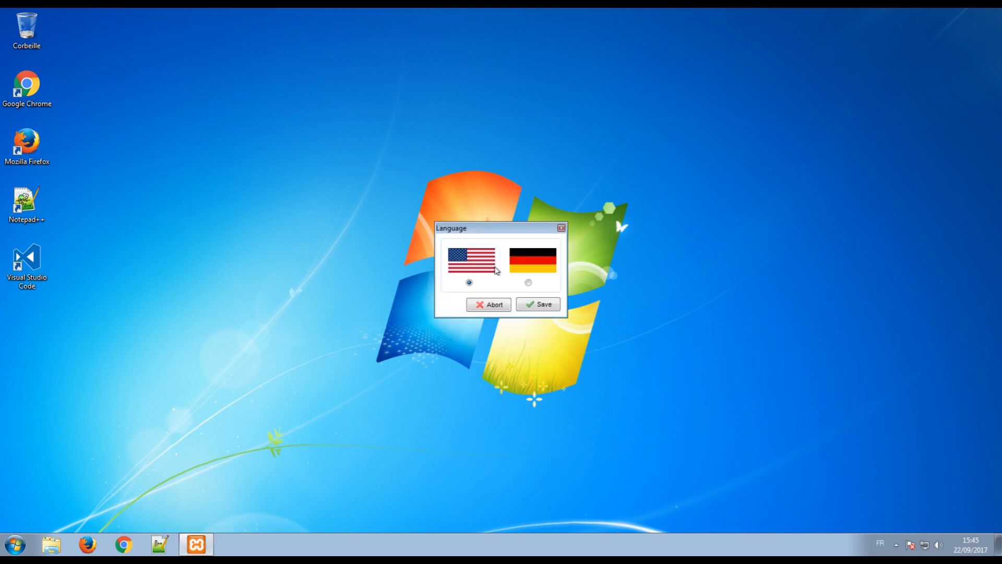
pyautogui.click(543, 305)
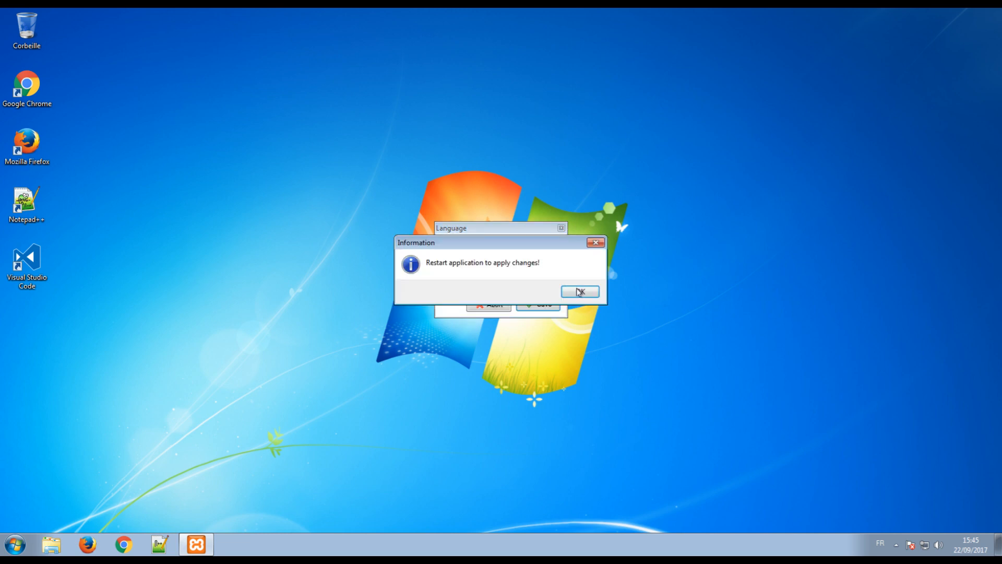
pyautogui.click(580, 292)
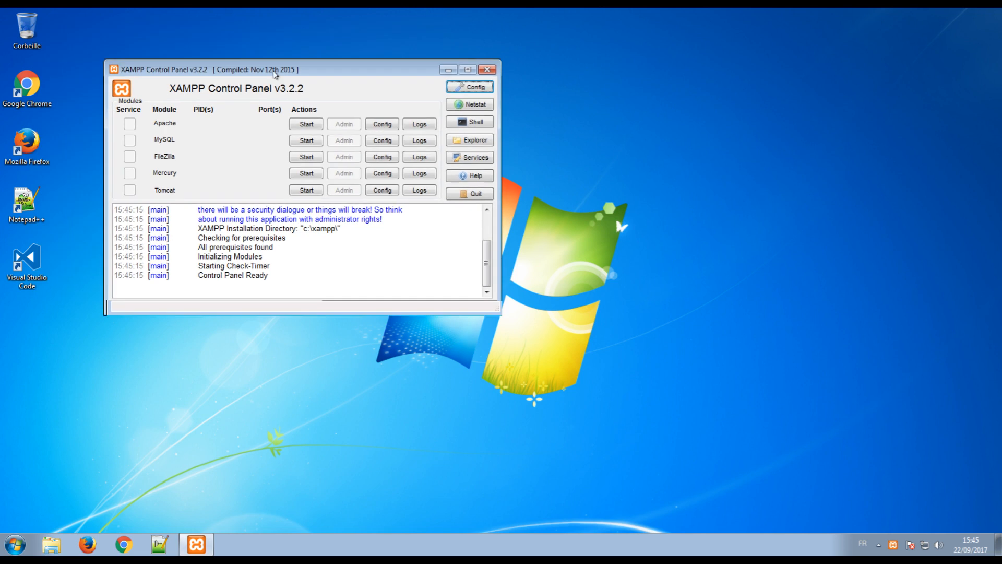
# Reposition the XAMPP Control Panel window toward the middle of the desktop and start the Apache module.
pyautogui.moveTo(218, 74); pyautogui.dragTo(272, 99)
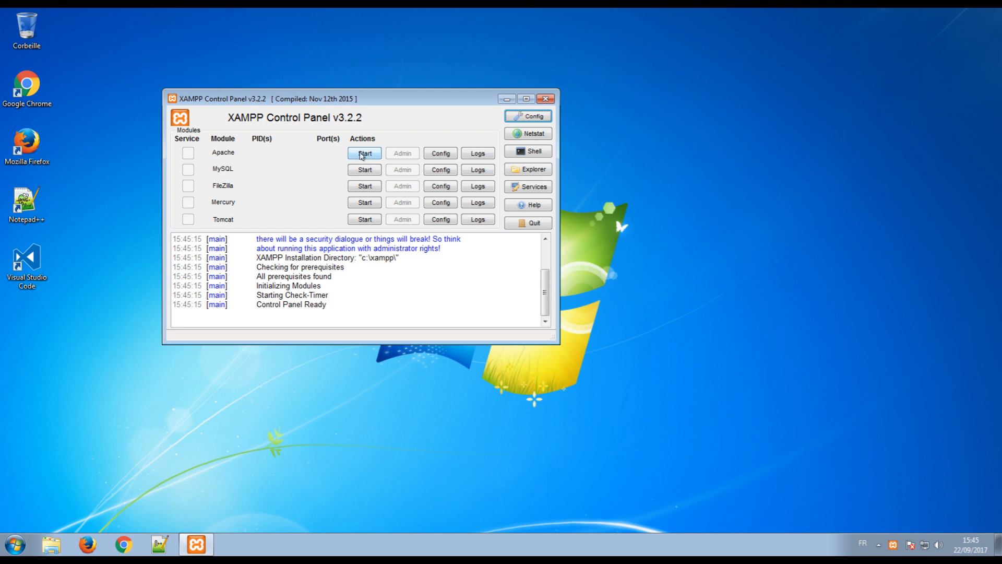
pyautogui.click(362, 154)
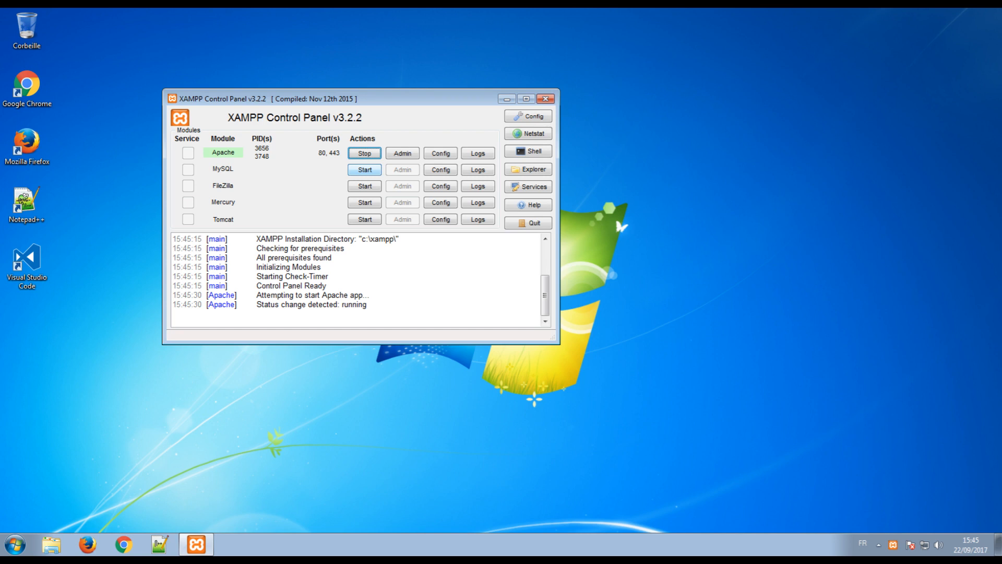
# Start the MySQL module and allow mysqld through the Windows firewall on private networks.
pyautogui.click(365, 170)
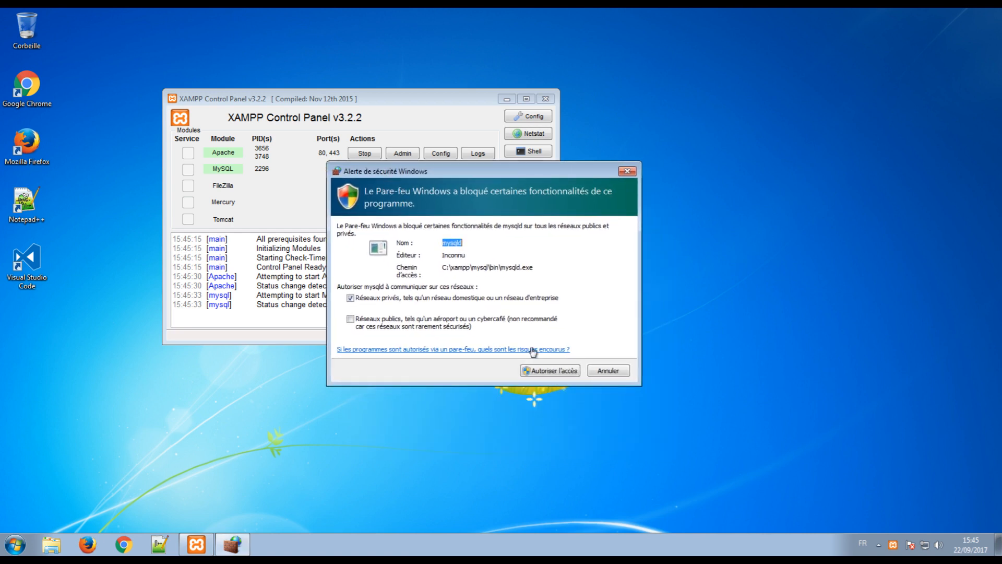
pyautogui.click(539, 370)
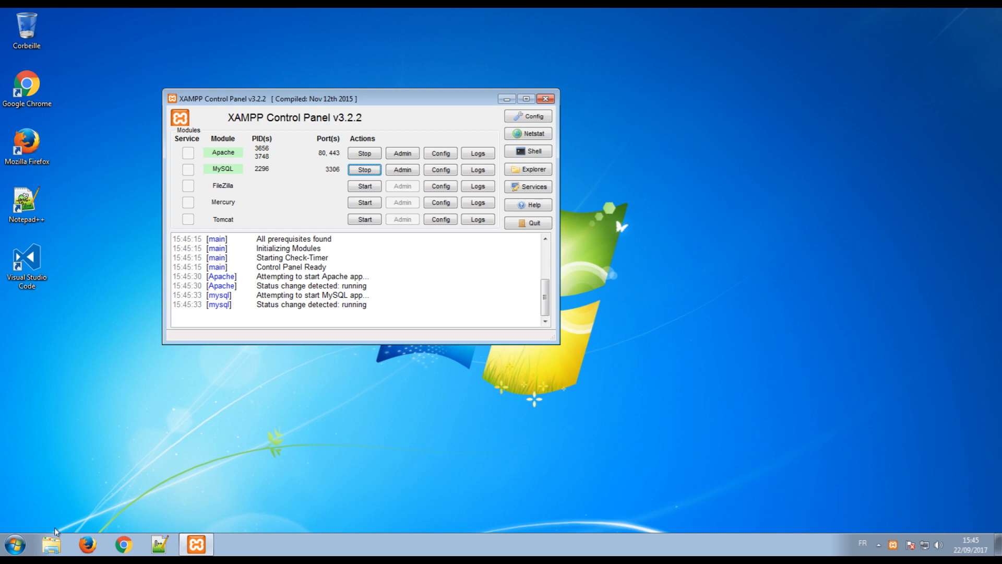
# Switch to Windows Explorer and open the C:\xampp\htdocs folder.
pyautogui.click(53, 543)
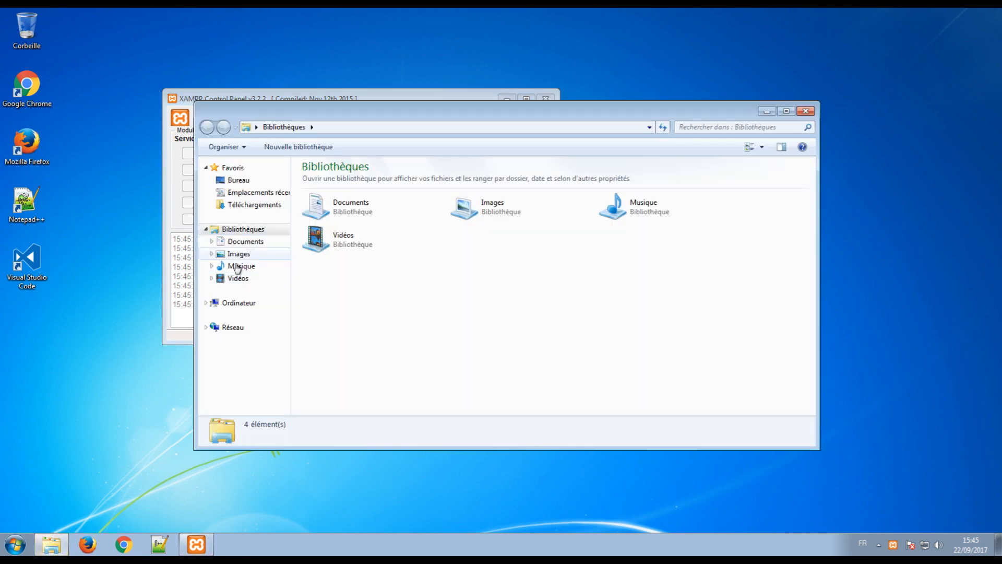
pyautogui.click(238, 304)
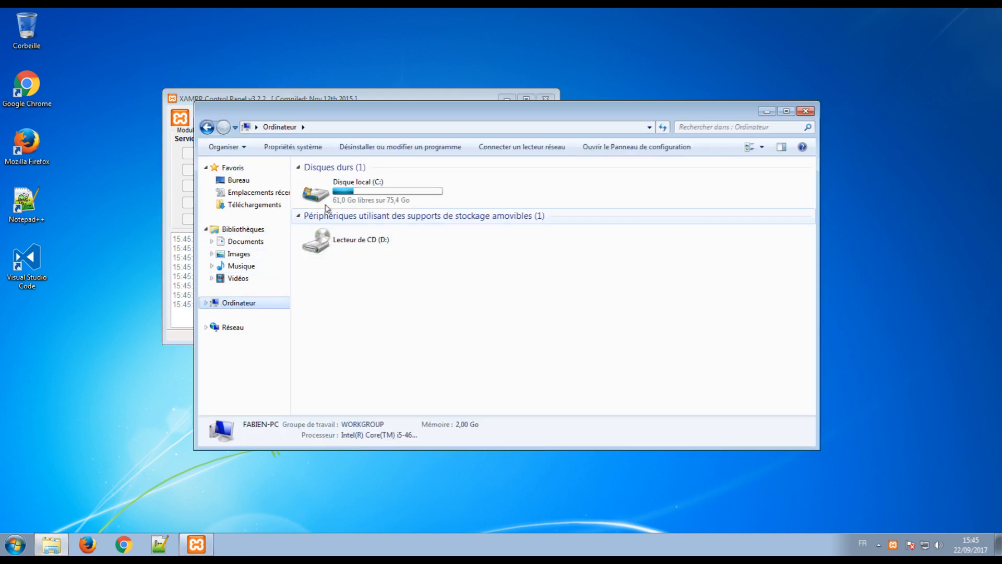
pyautogui.doubleClick(340, 194)
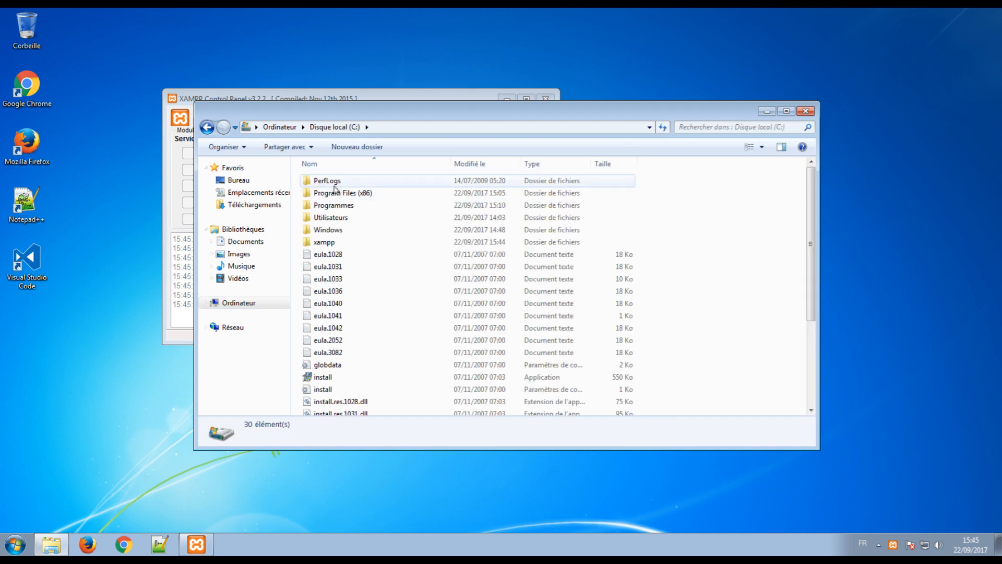
pyautogui.doubleClick(329, 243)
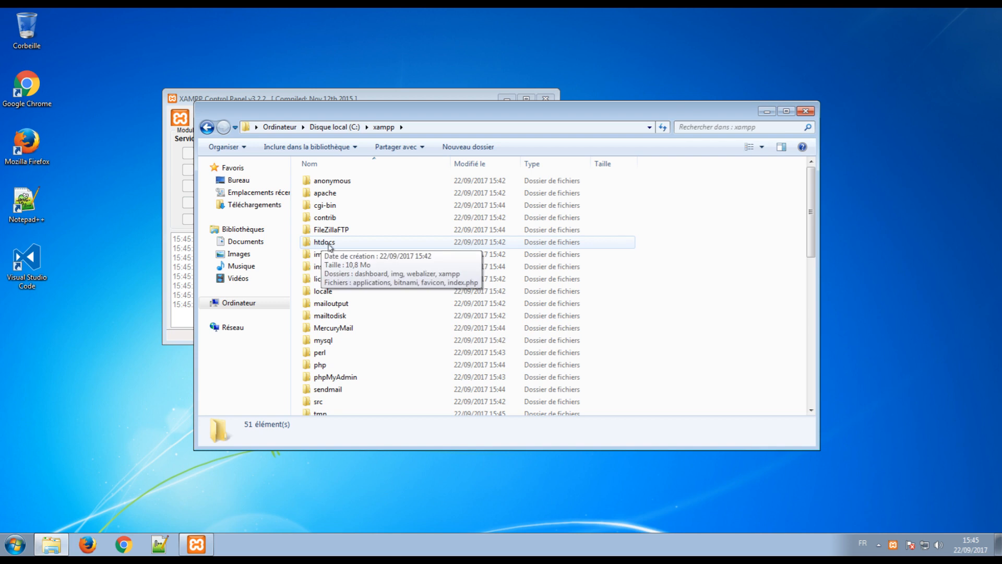
pyautogui.doubleClick(320, 247)
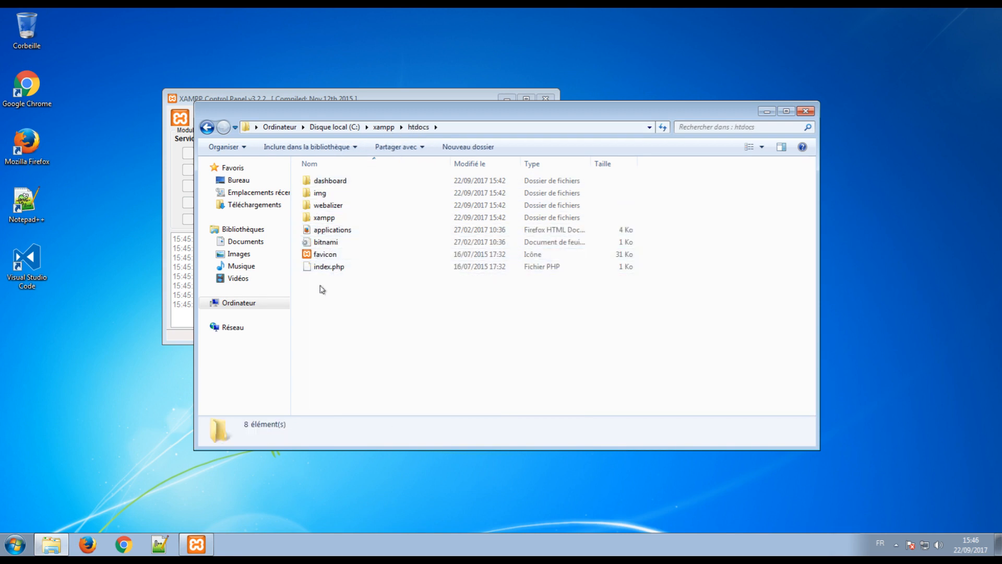
# Create a folder in htdocs, try to name it xampp and decline merging it with the existing folder.
pyautogui.rightClick(329, 303)
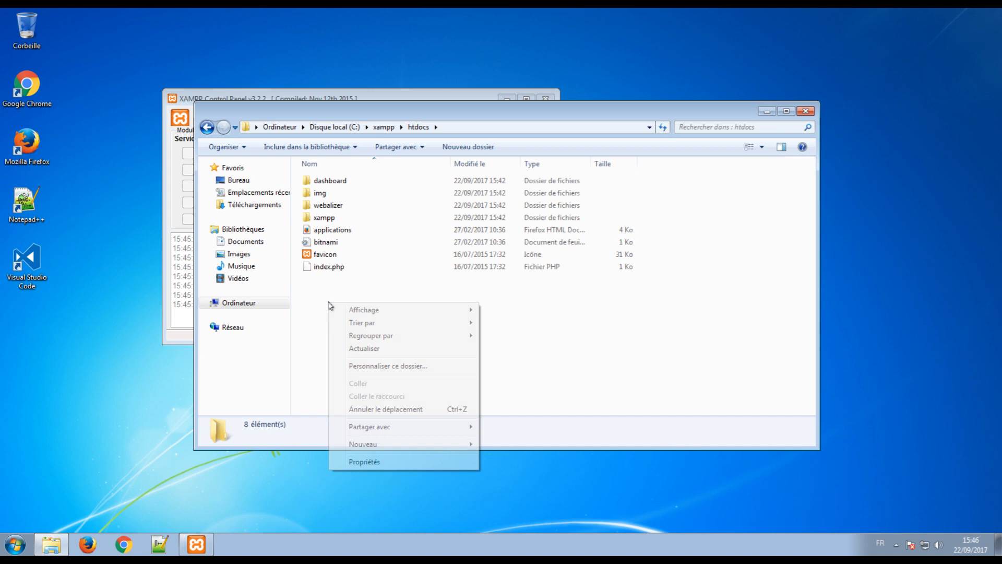
pyautogui.moveTo(360, 444)
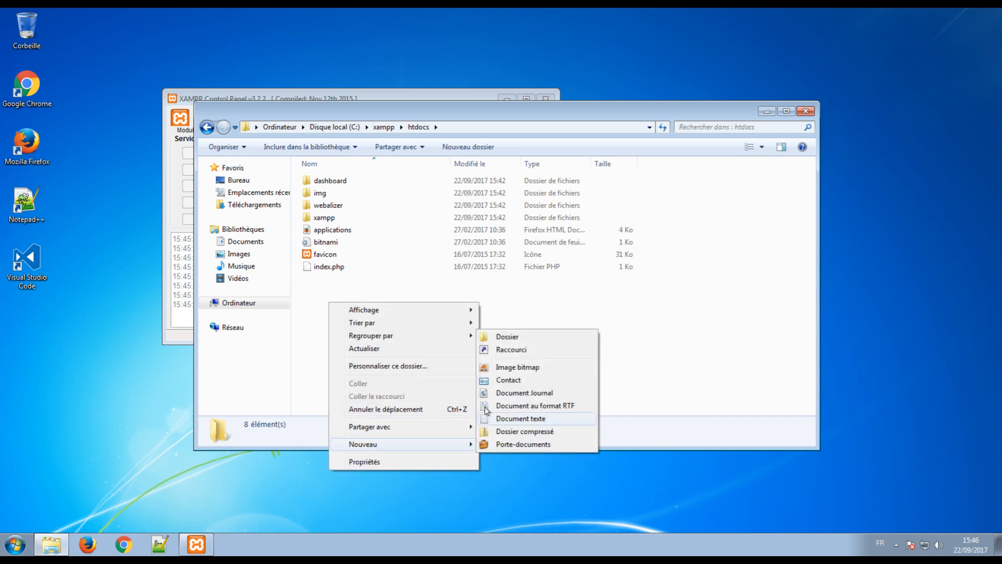
pyautogui.click(504, 337)
pyautogui.write('x')
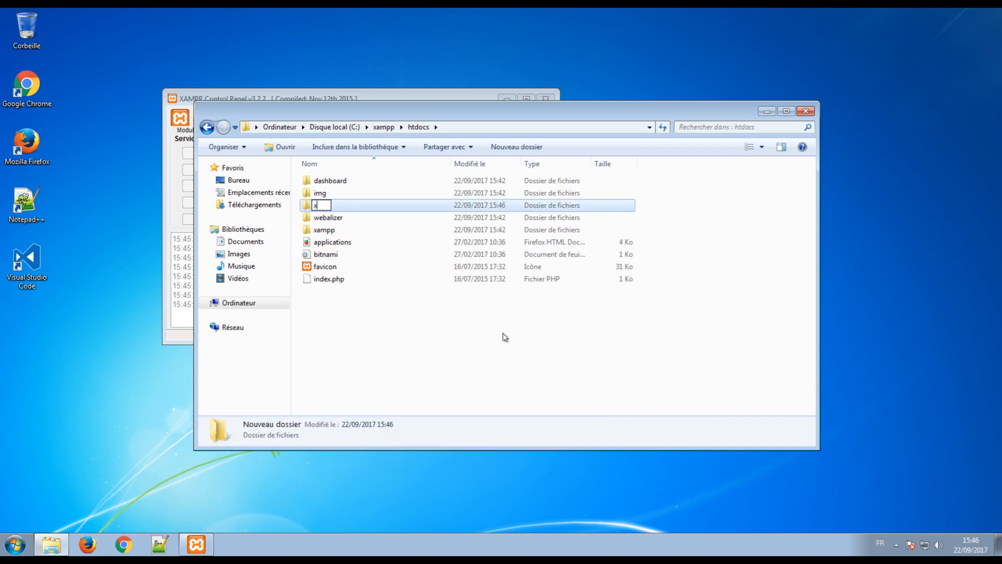
pyautogui.write('ampp')
pyautogui.press('Return')
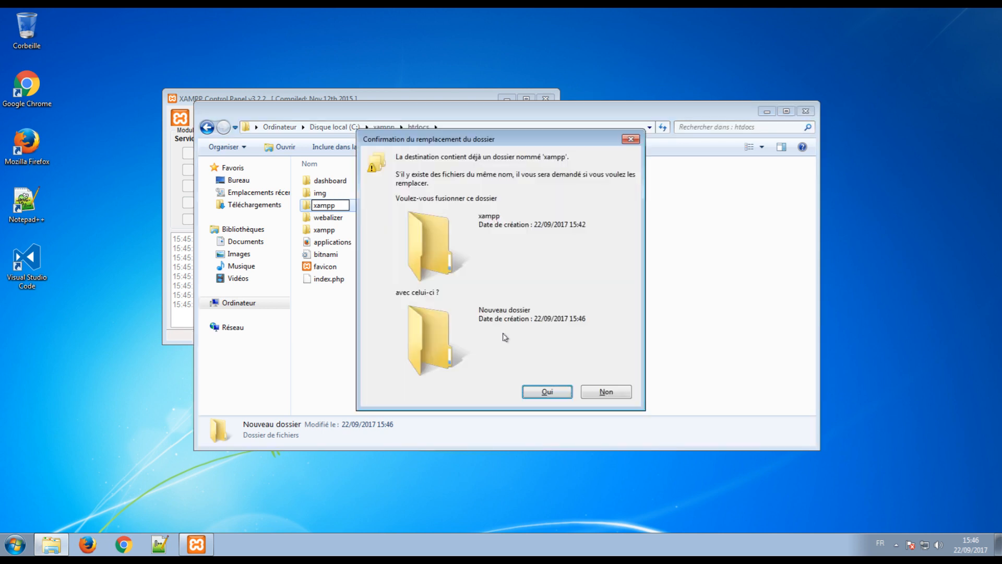
pyautogui.click(606, 393)
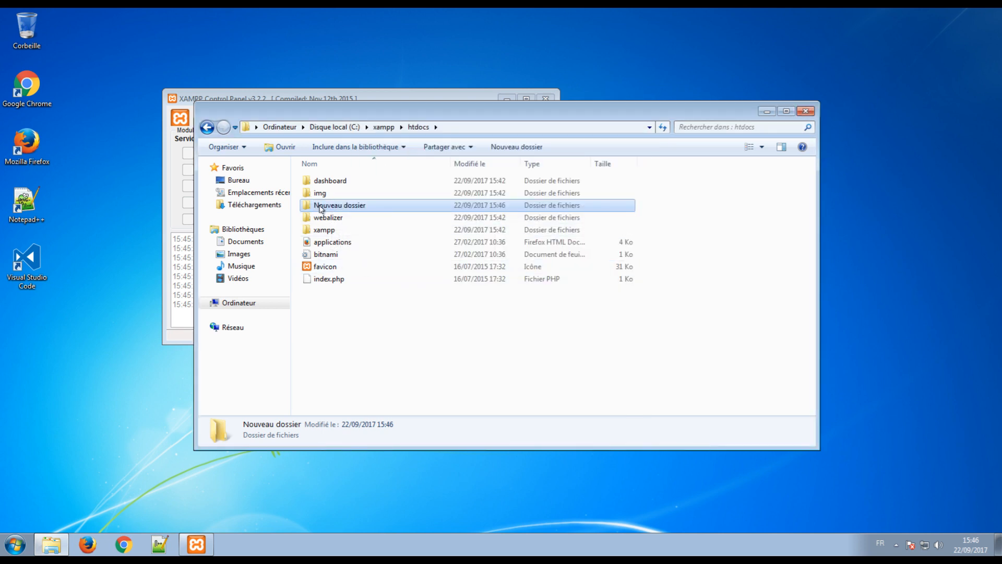
# Rename the newly created folder in htdocs as new.
pyautogui.rightClick(319, 205)
pyautogui.click(347, 360)
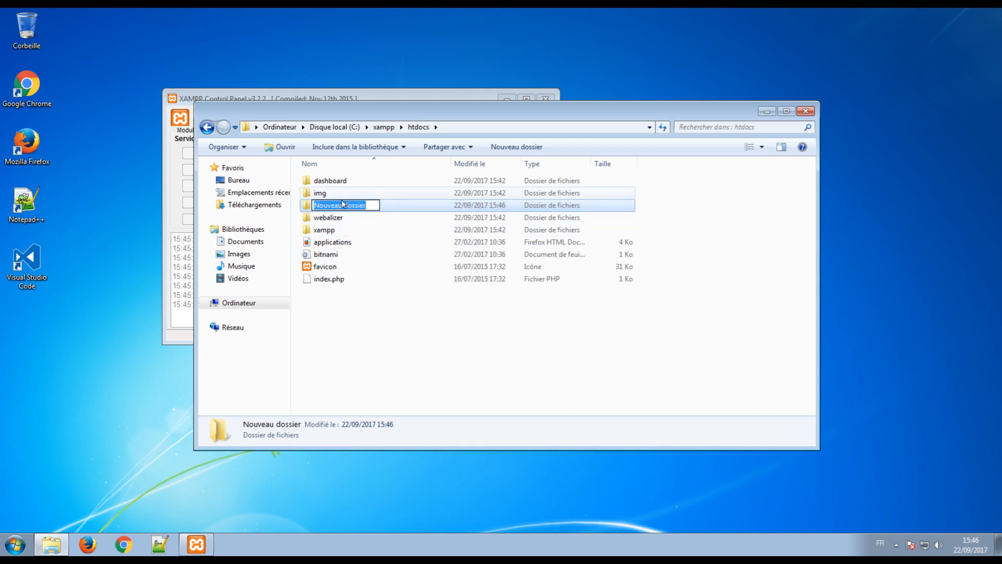
pyautogui.write('new')
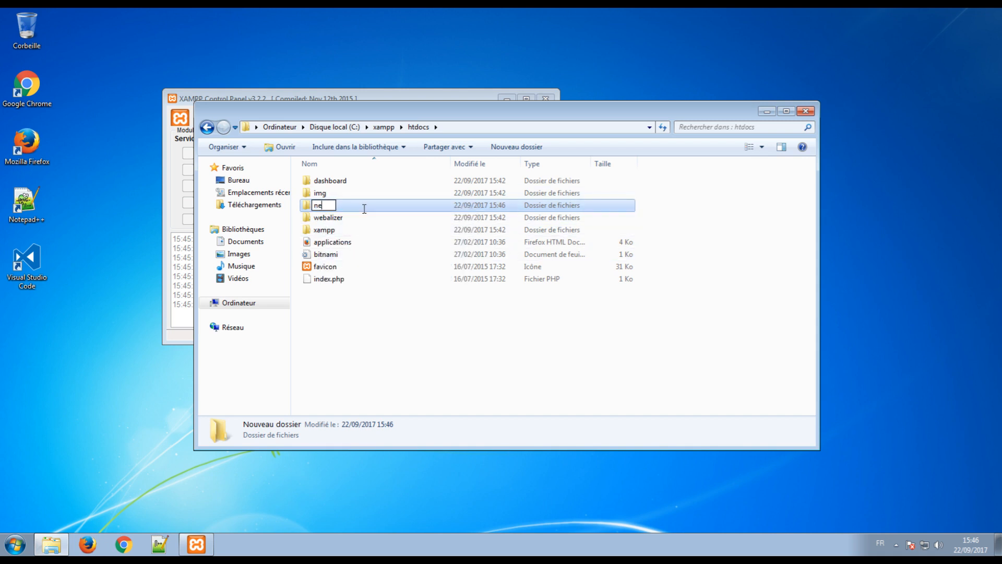
pyautogui.press('Return')
# Move all the other folders and files in htdocs into the new folder.
pyautogui.moveTo(337, 292); pyautogui.dragTo(315, 217)
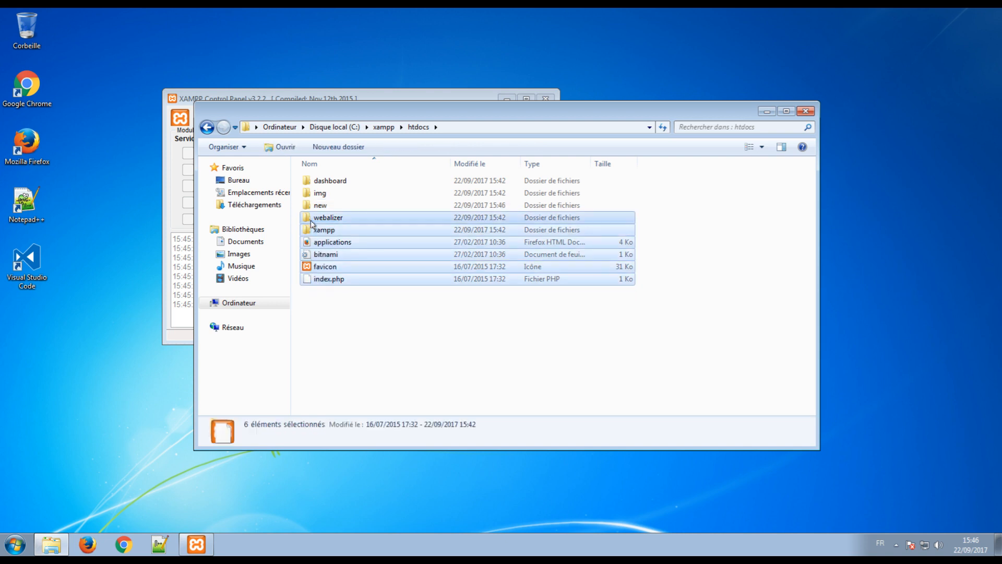
pyautogui.keyDown('ctrl'); pyautogui.click(323, 191); pyautogui.keyUp('ctrl')
pyautogui.keyDown('ctrl'); pyautogui.click(323, 181); pyautogui.keyUp('ctrl')
pyautogui.moveTo(325, 181); pyautogui.dragTo(322, 205)
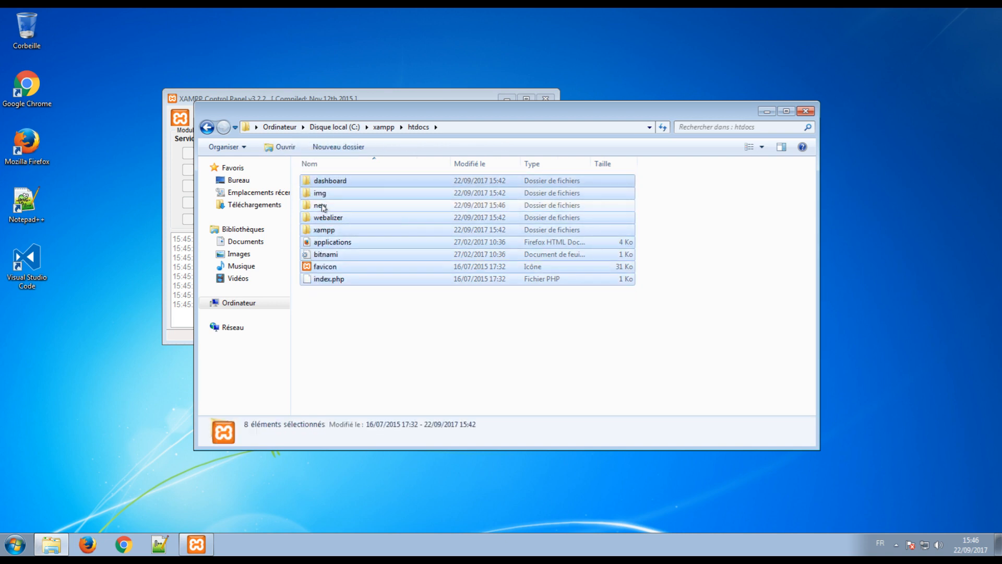
pyautogui.rightClick(325, 226)
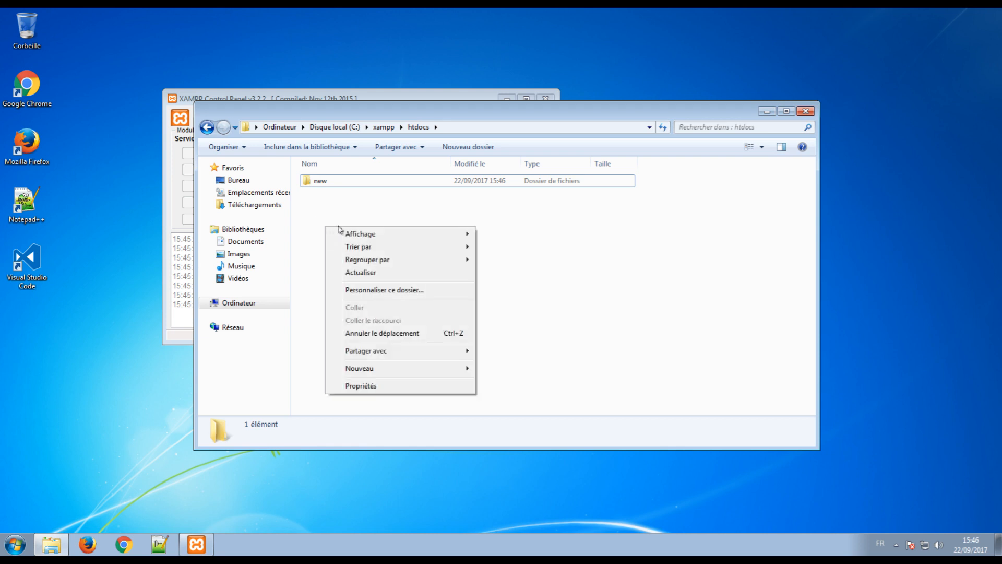
pyautogui.click(322, 205)
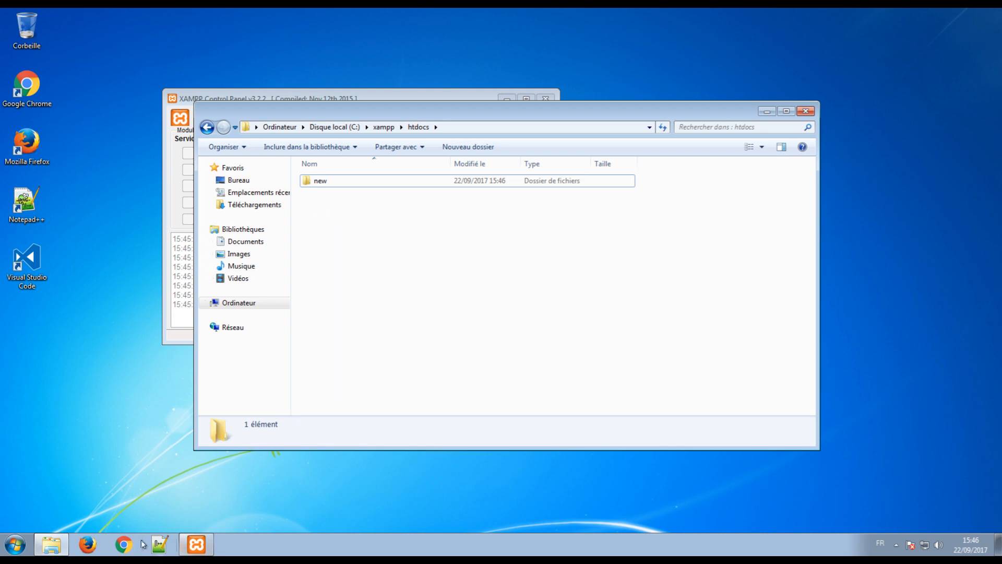
# Switch to Firefox and load the local server at 127.0.0.1.
pyautogui.click(89, 544)
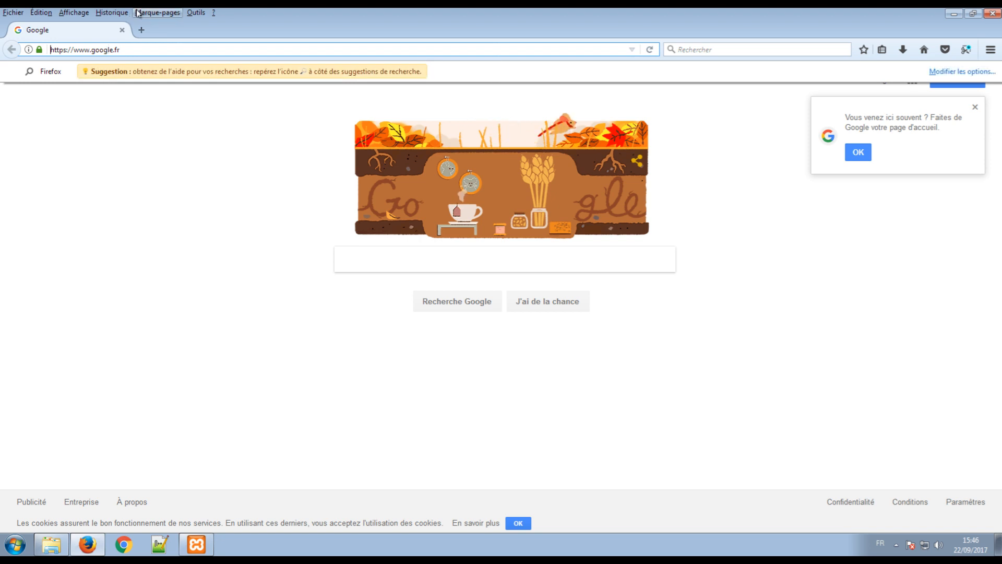
pyautogui.click(122, 49)
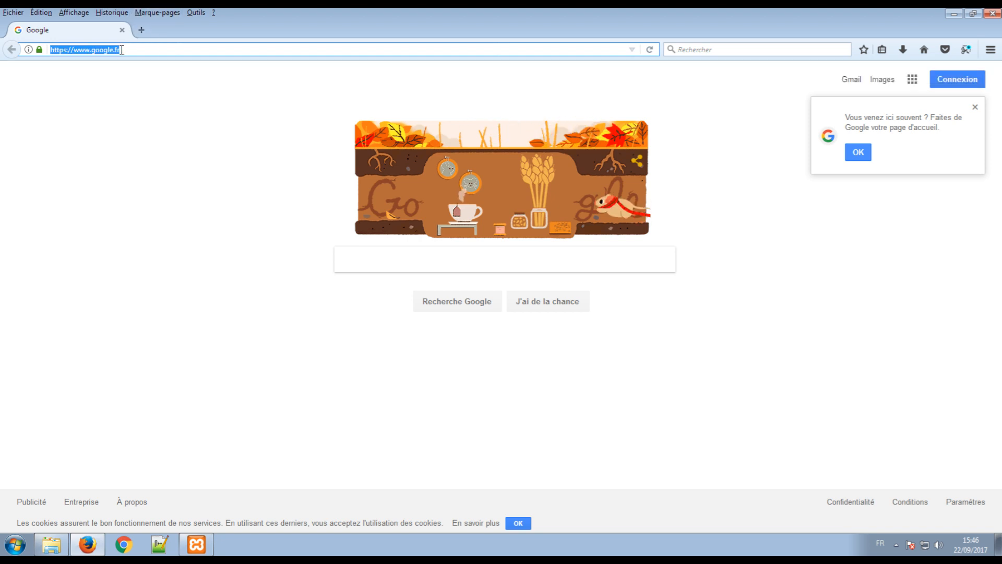
pyautogui.write('127')
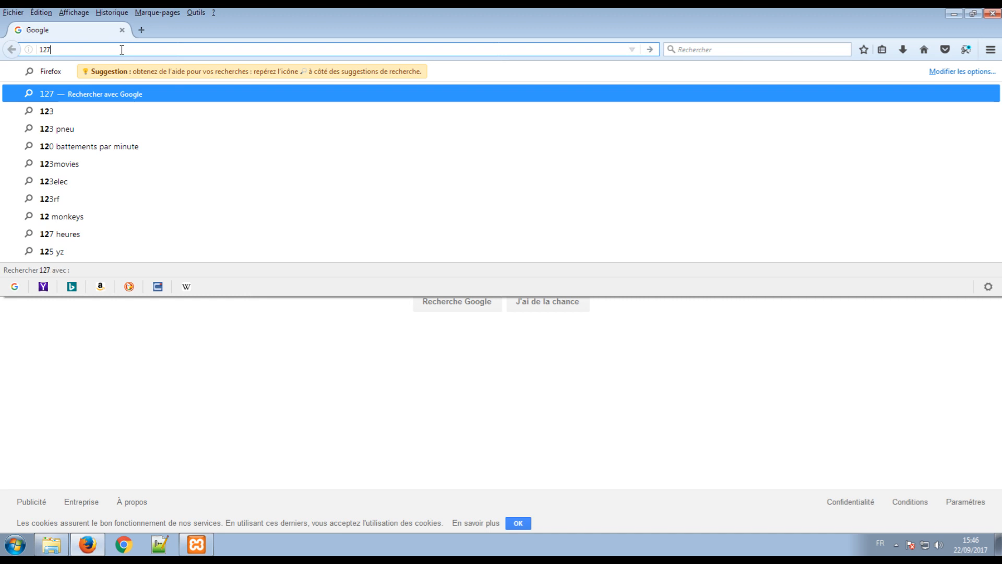
pyautogui.write('.0.0.1')
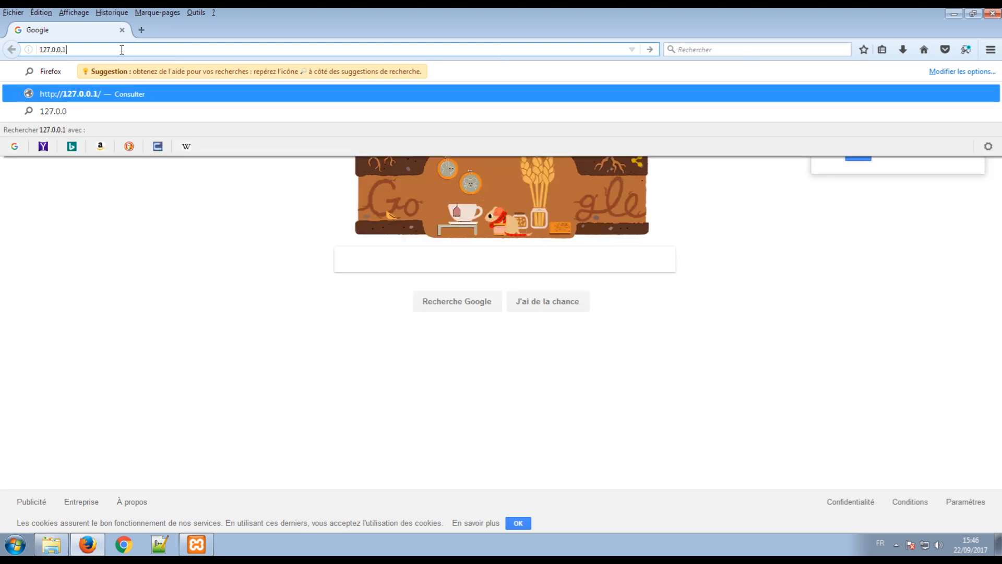
pyautogui.press('Return')
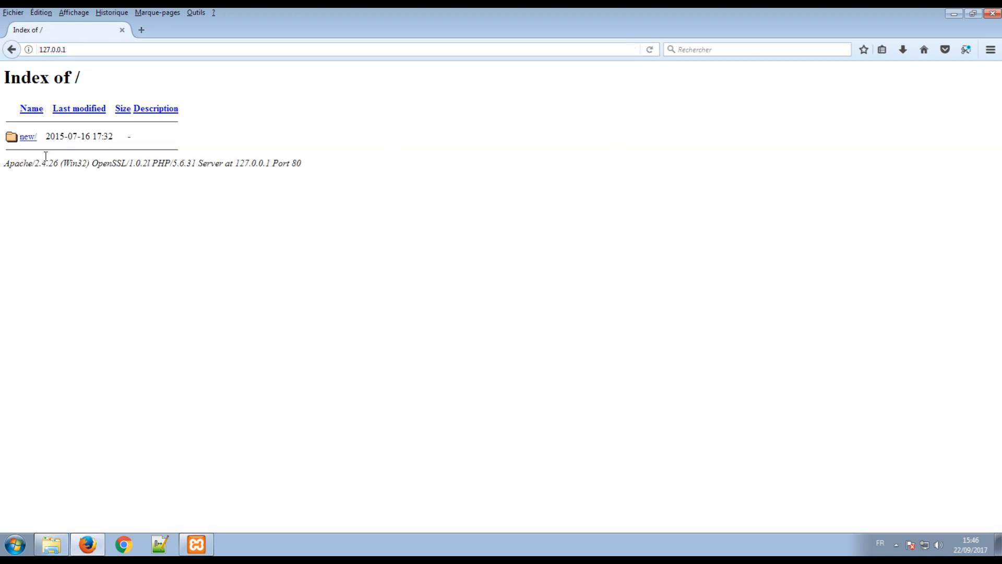
pyautogui.click(50, 543)
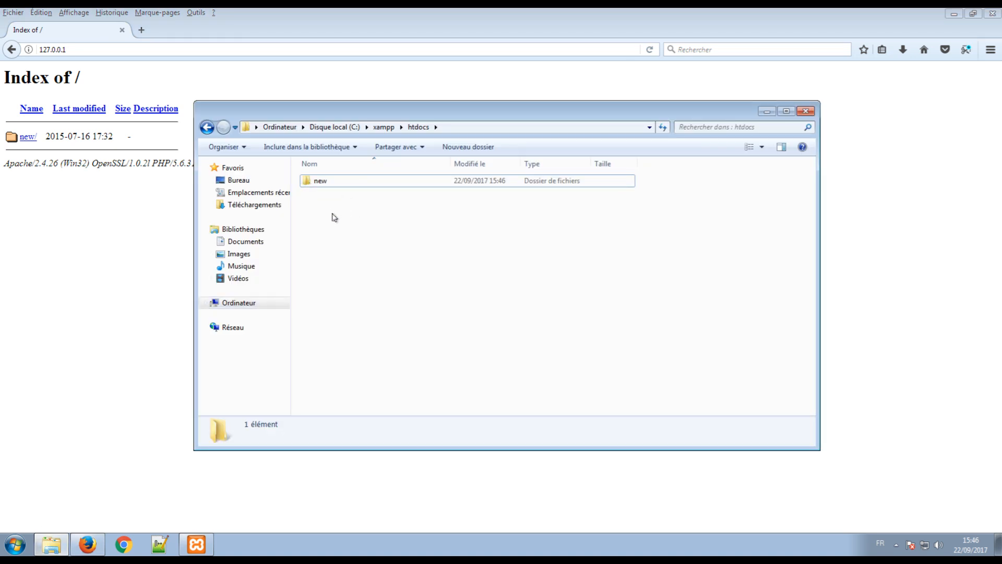
pyautogui.rightClick(333, 214)
pyautogui.moveTo(374, 355)
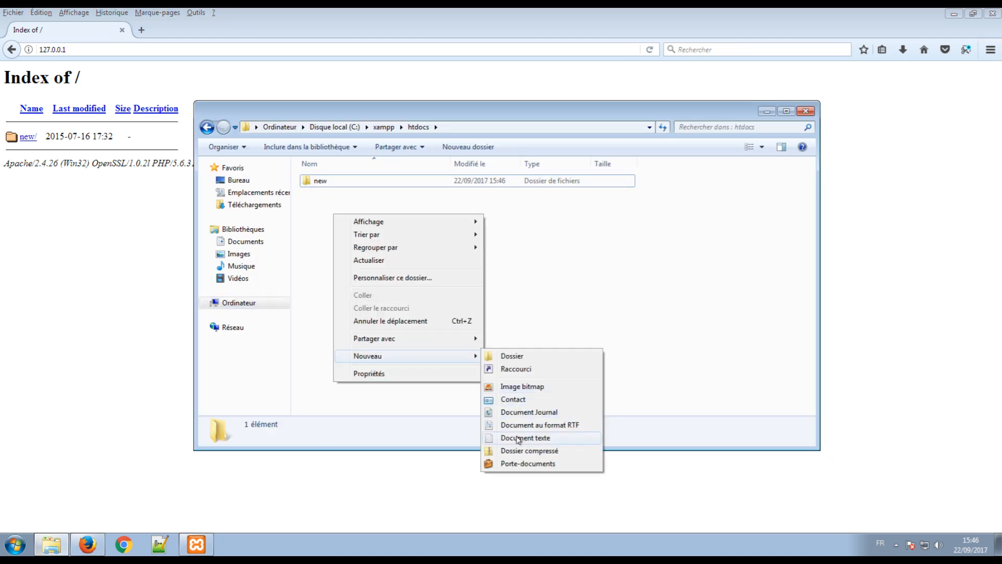
pyautogui.click(409, 406)
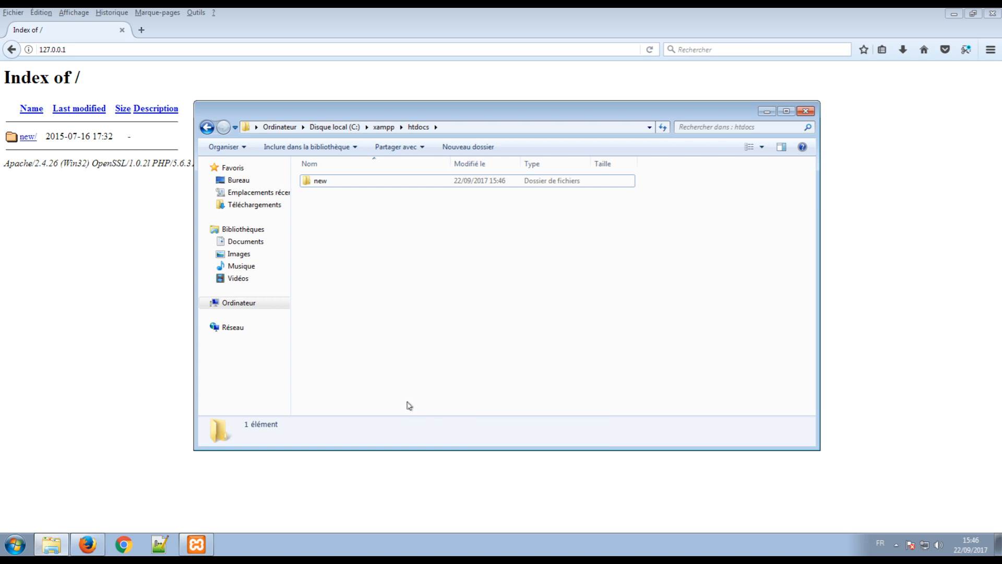
# Switch to Notepad++ and create an empty document.
pyautogui.click(159, 544)
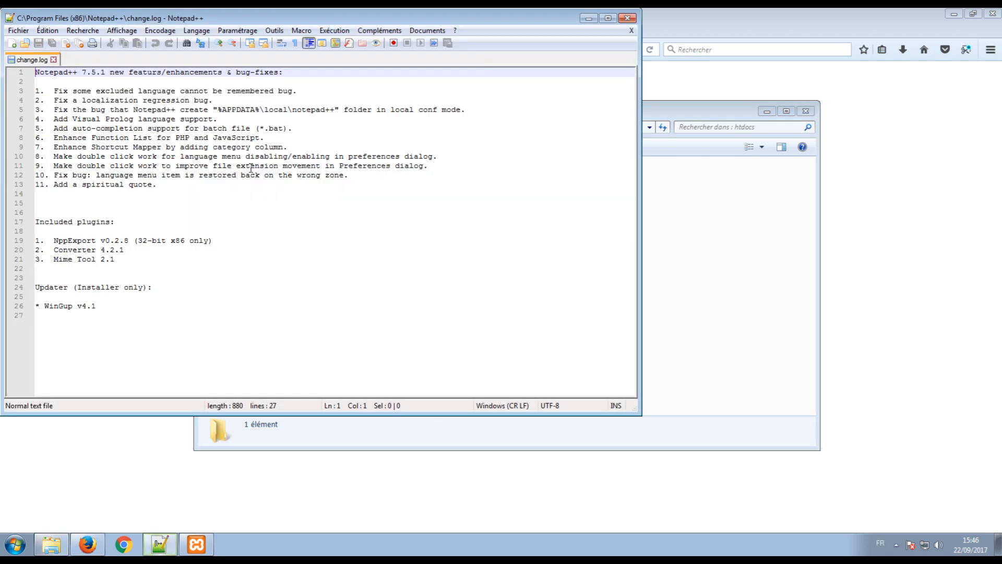
pyautogui.click(19, 31)
pyautogui.click(29, 43)
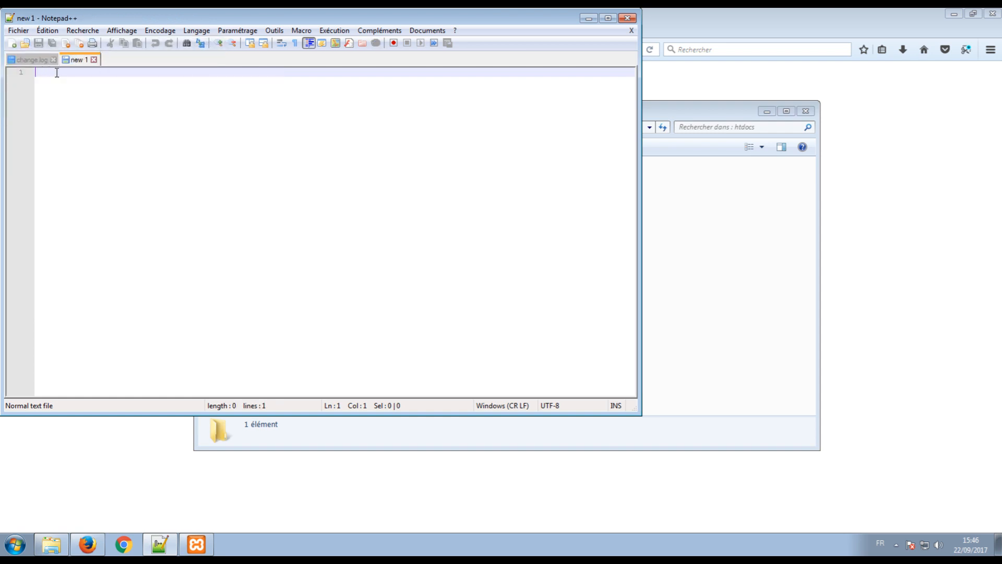
# Save the empty document as test.html in C:\xampp\htdocs.
pyautogui.click(18, 31)
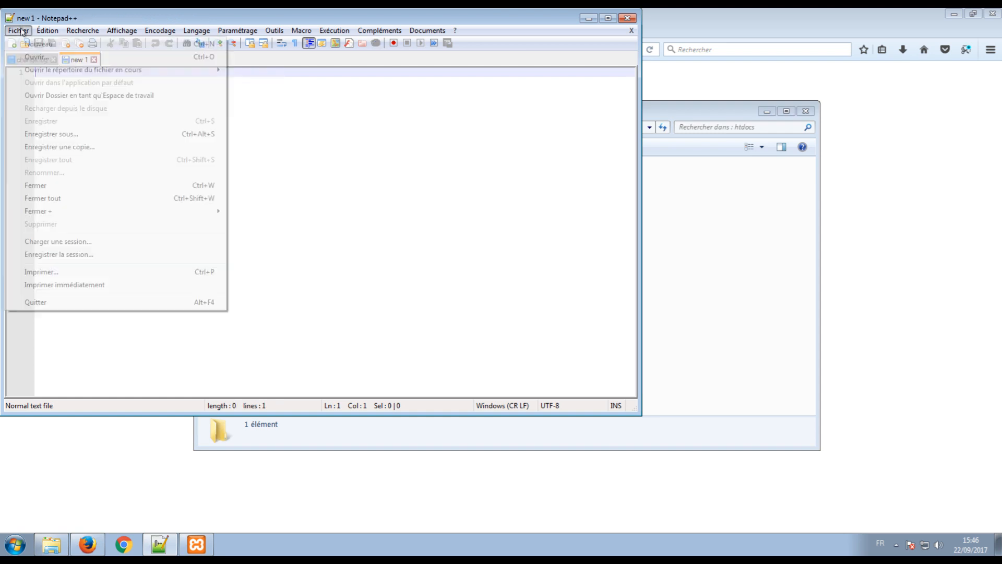
pyautogui.click(66, 134)
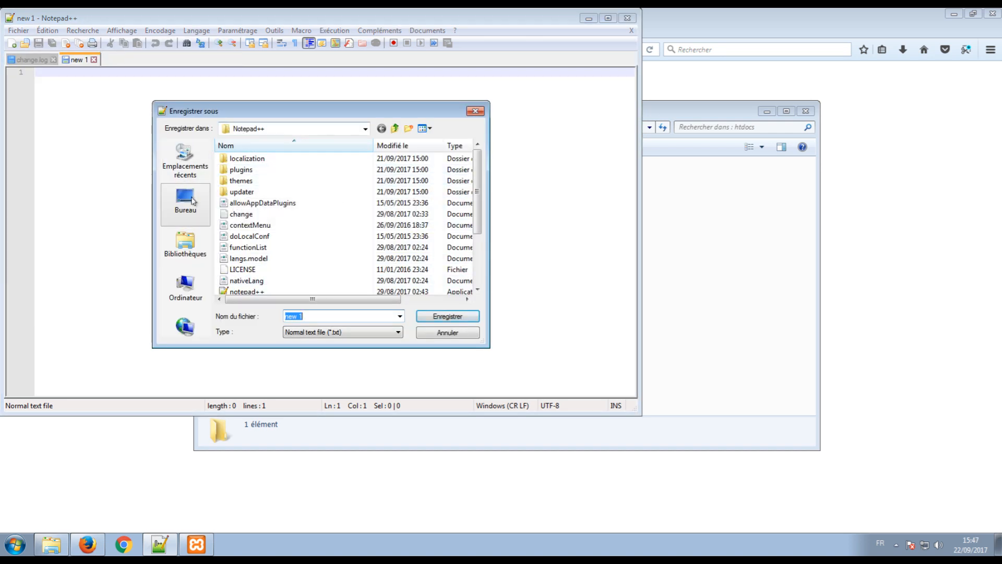
pyautogui.click(185, 286)
pyautogui.doubleClick(251, 201)
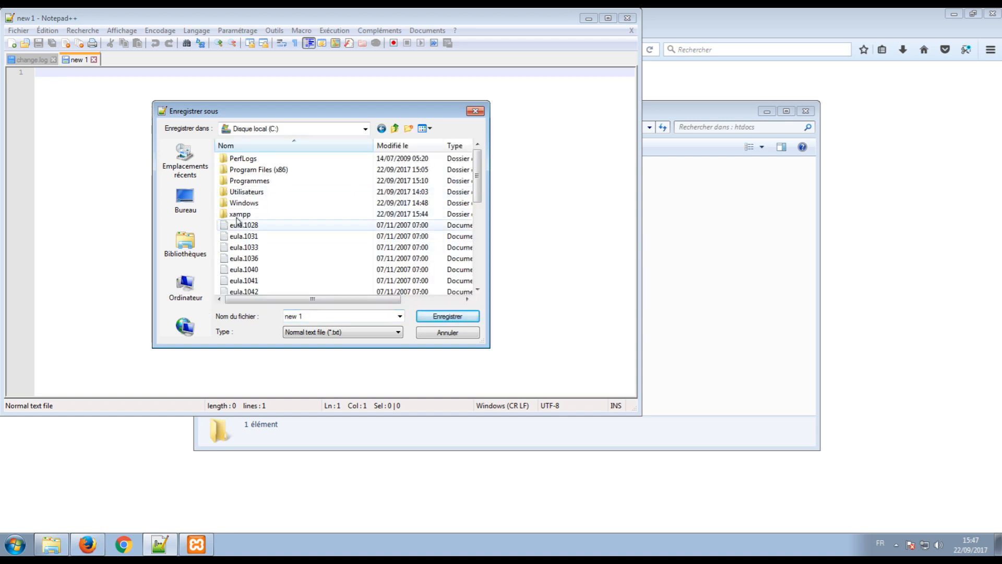
pyautogui.doubleClick(240, 213)
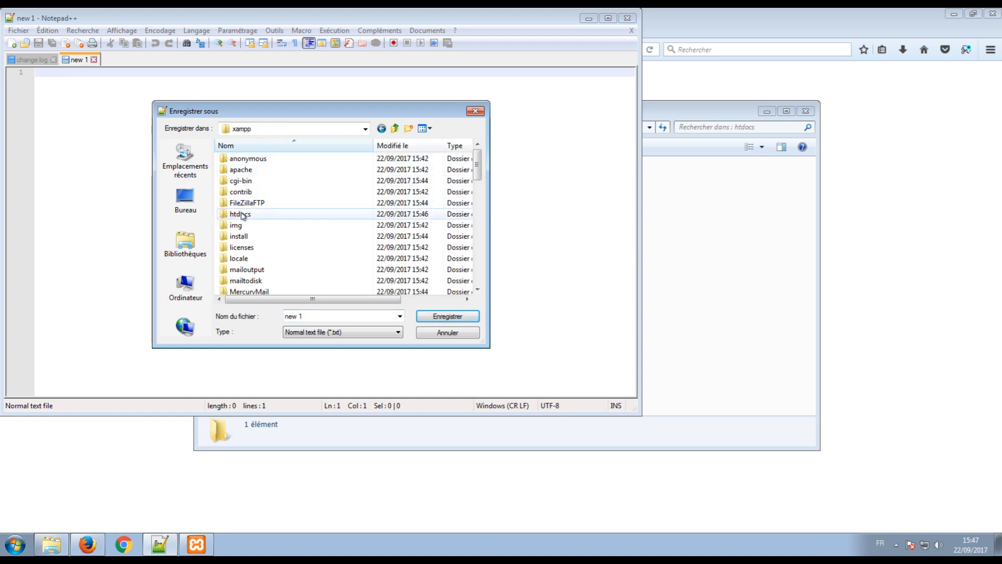
pyautogui.doubleClick(240, 214)
pyautogui.click(306, 318)
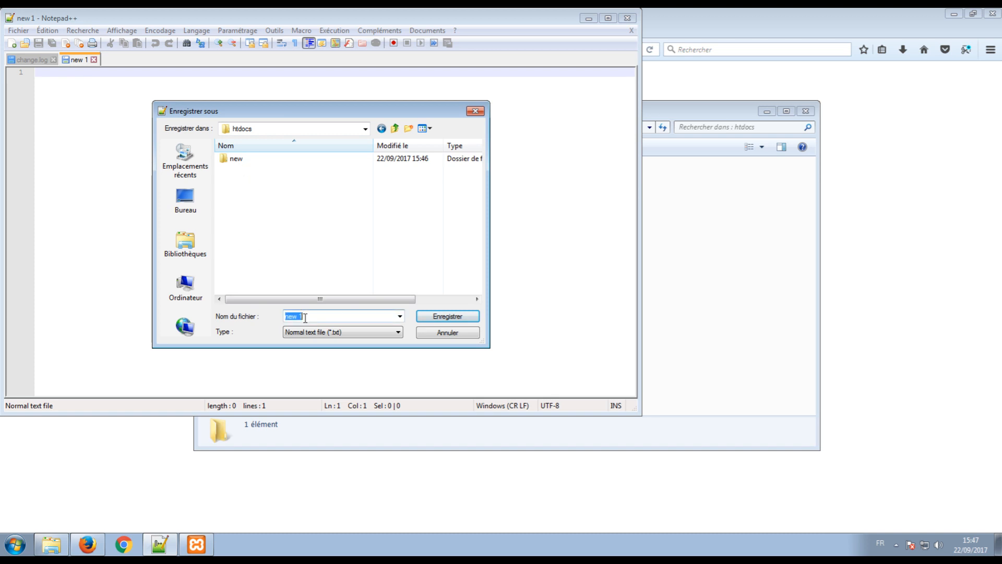
pyautogui.write('test.html')
pyautogui.click(424, 320)
# Minimize Notepad++, return to Firefox and reload the 127.0.0.1 index page.
pyautogui.click(588, 19)
pyautogui.click(131, 36)
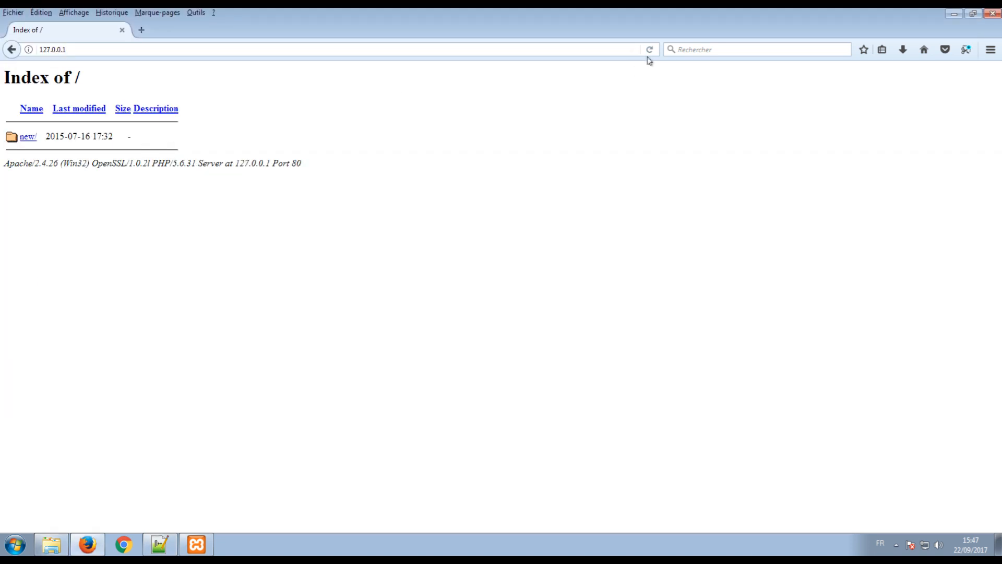
pyautogui.click(652, 52)
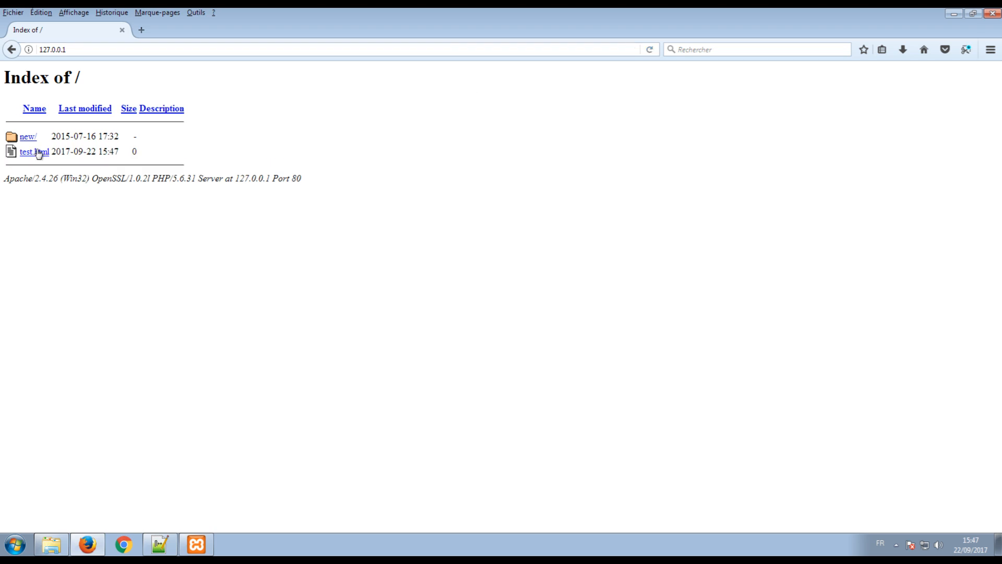
# Open test.html from the server index to check it loads, and return to the index page.
pyautogui.click(38, 153)
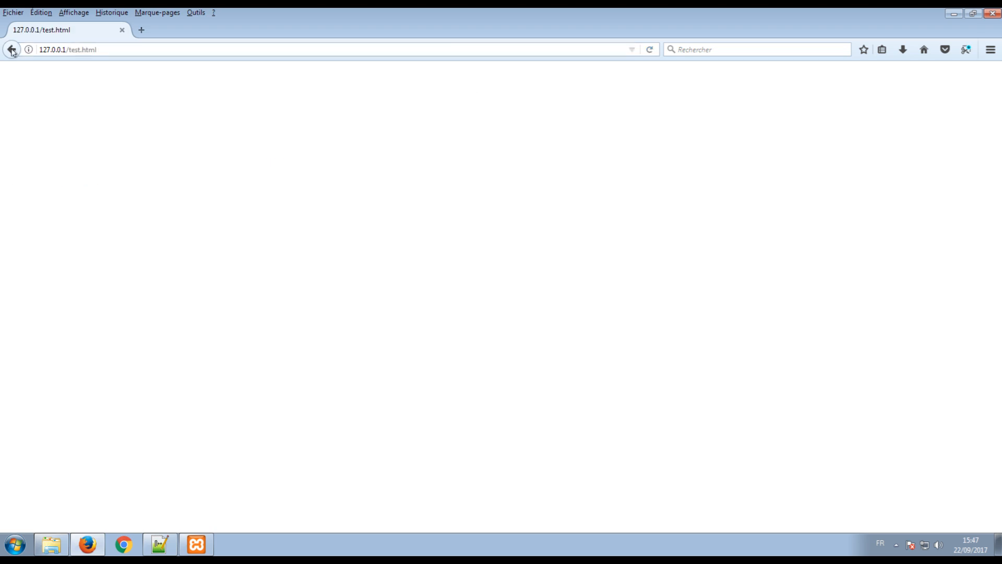
pyautogui.click(12, 49)
pyautogui.click(113, 314)
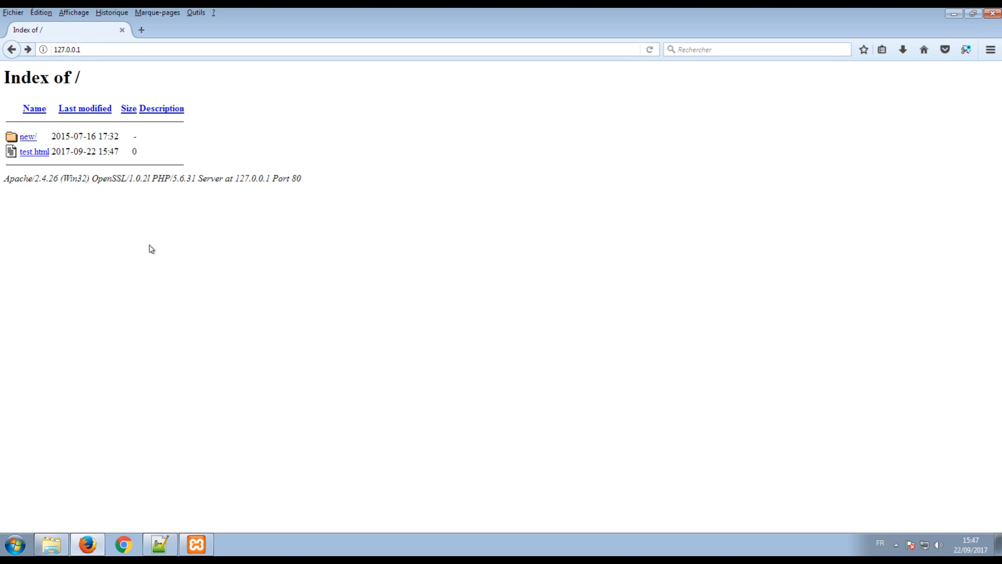
# Load phpMyAdmin from the local server at 127.0.0.1/phpmyadmin.
pyautogui.click(103, 48)
pyautogui.click(98, 49)
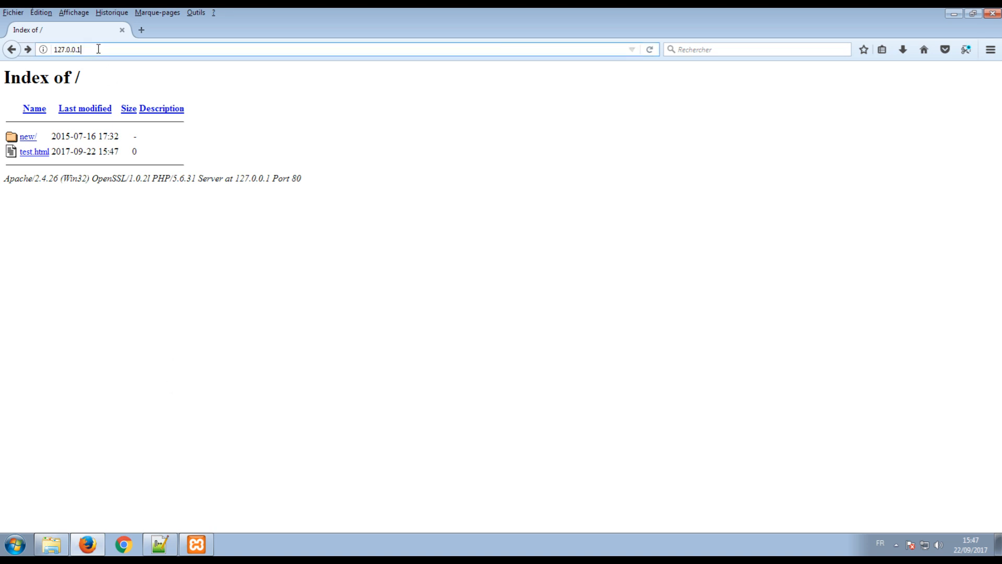
pyautogui.write('/ph')
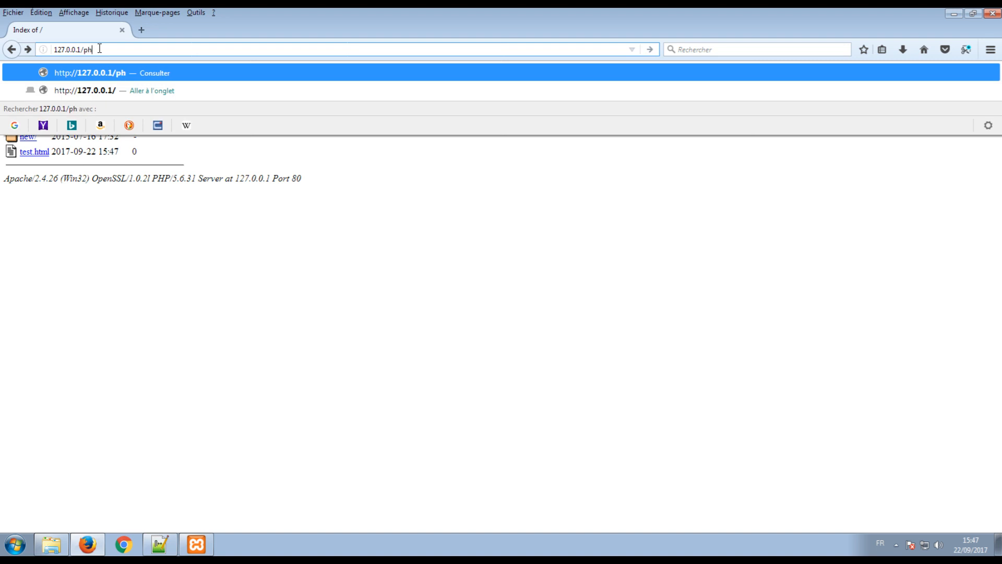
pyautogui.write('pmyas')
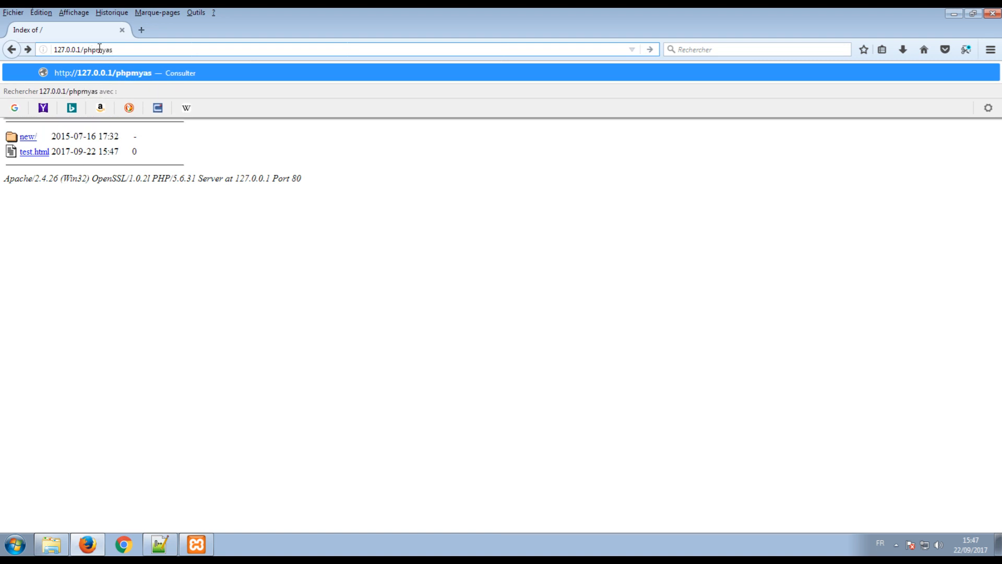
pyautogui.press('BackSpace')
pyautogui.write('dmin')
pyautogui.press('Return')
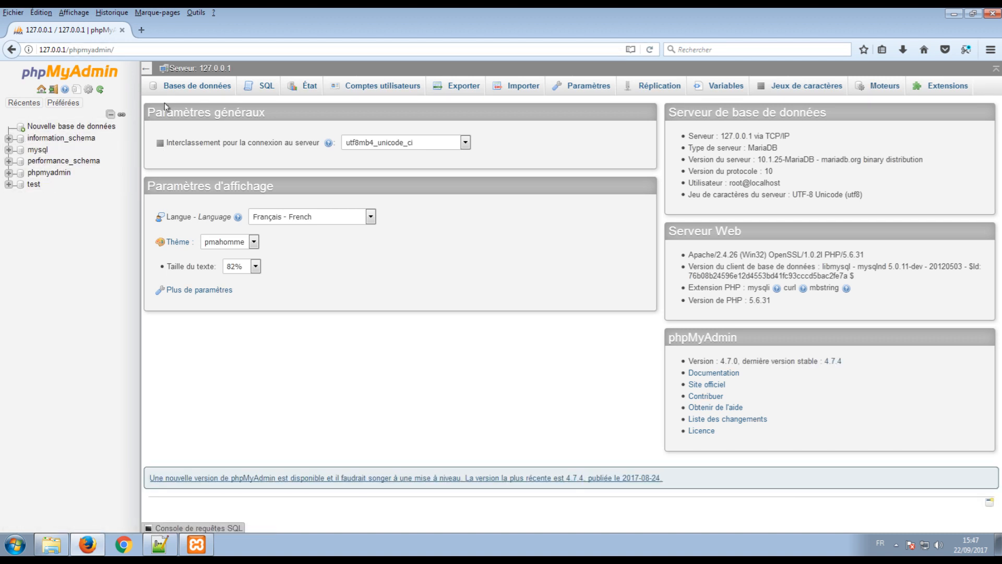
# Create a new database named test2 in phpMyAdmin, leaving the collation unselected.
pyautogui.click(221, 91)
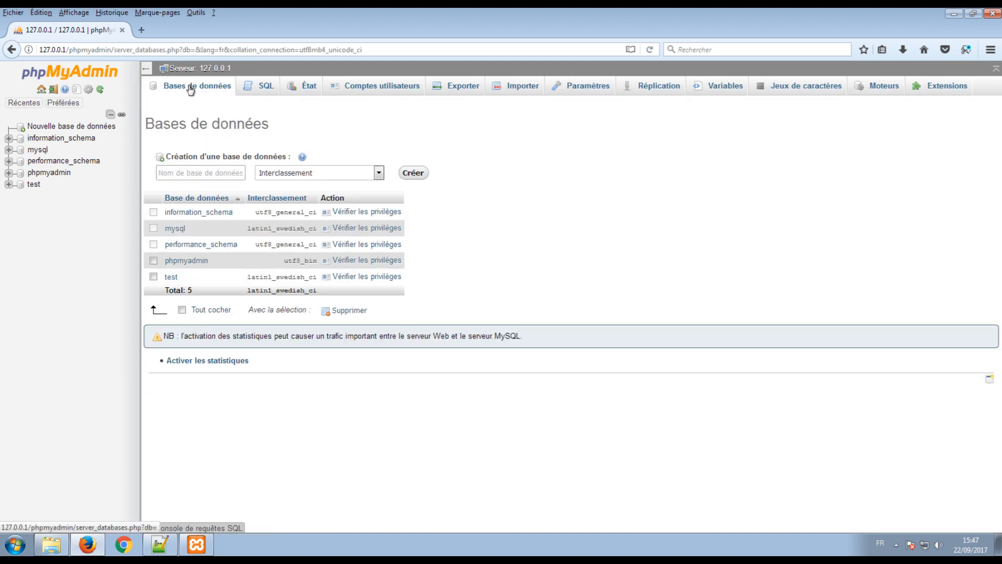
pyautogui.click(218, 173)
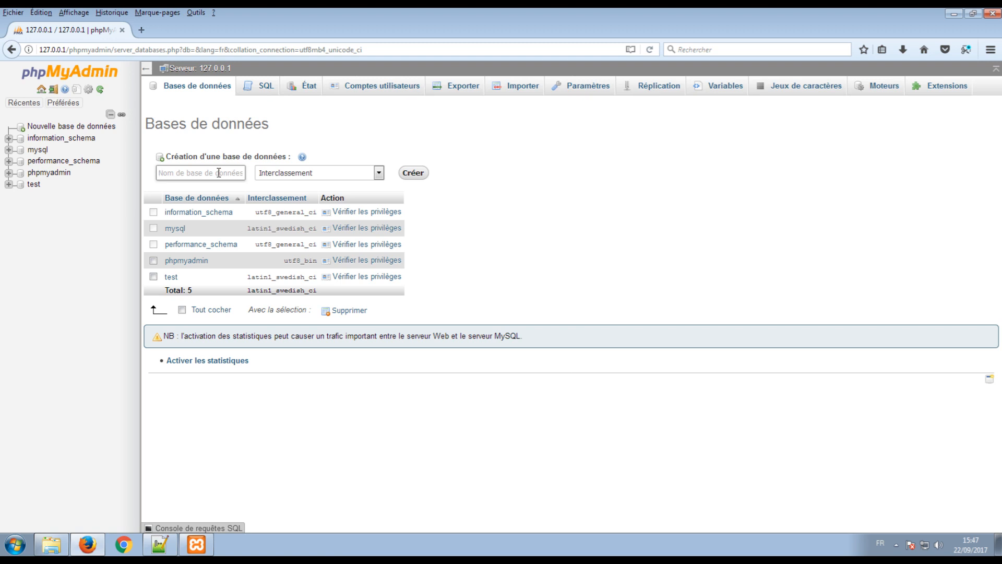
pyautogui.write('test2')
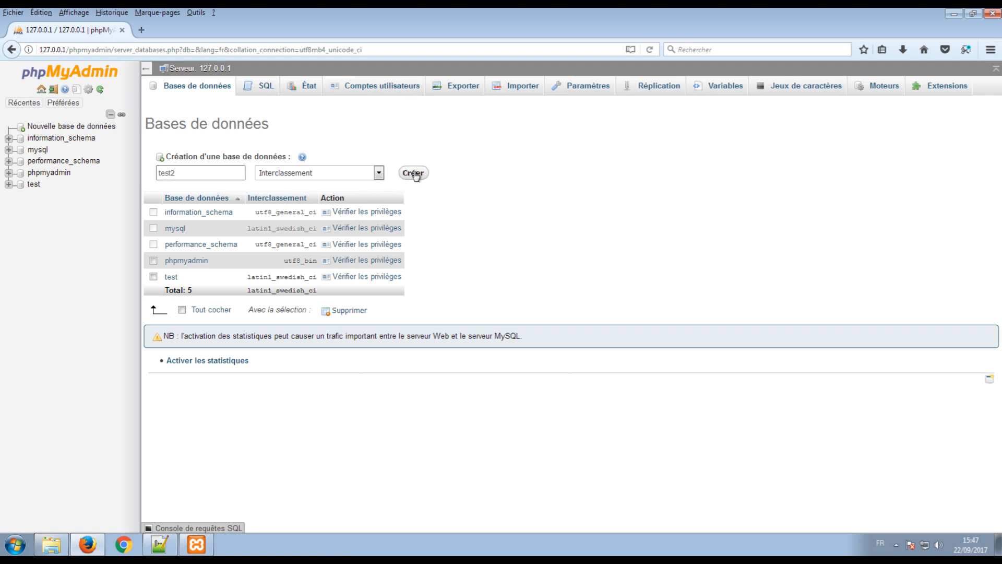
pyautogui.click(412, 172)
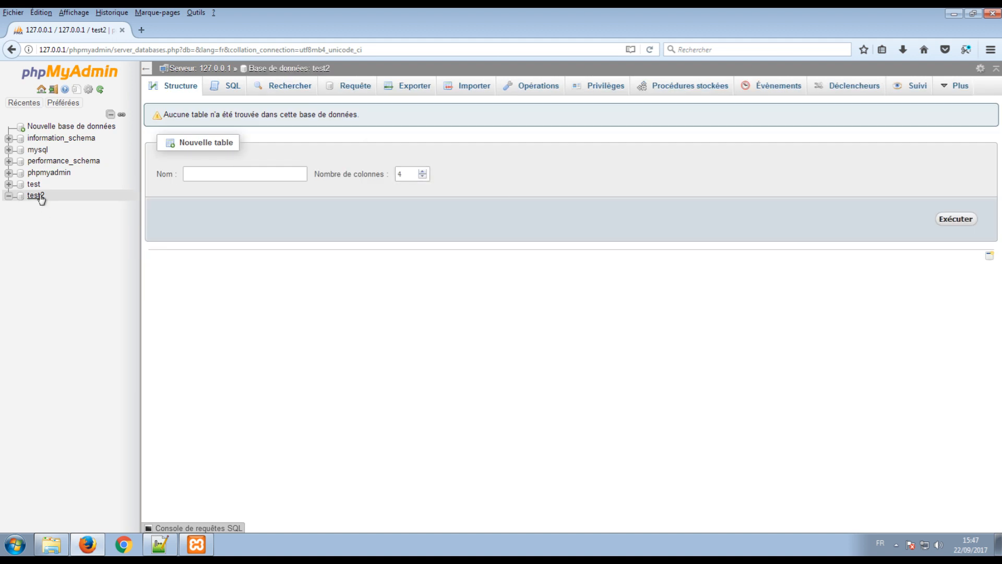